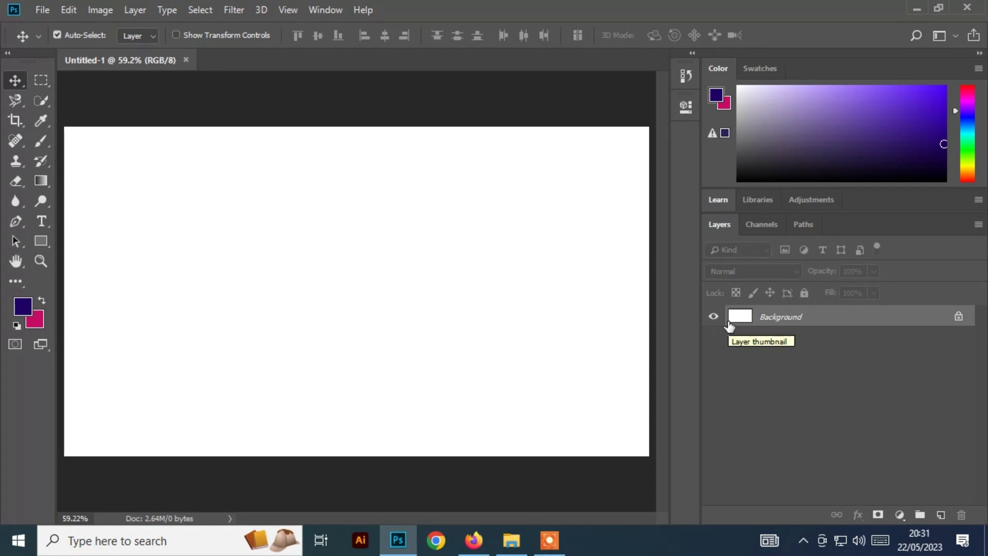
Create a new layer above the Background and rename it class
{"action": "left_click", "coordinate": [941, 515]}
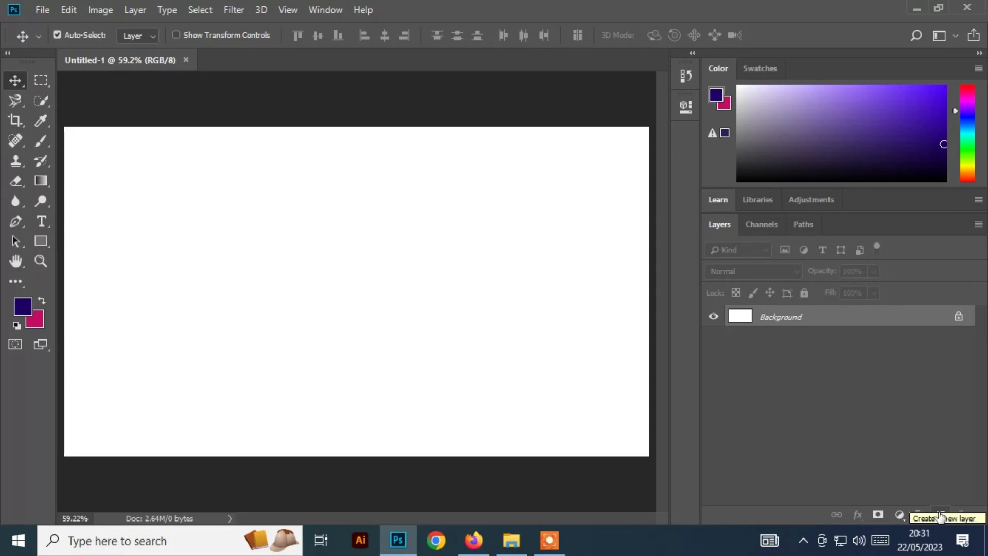
{"action": "left_click", "coordinate": [940, 515]}
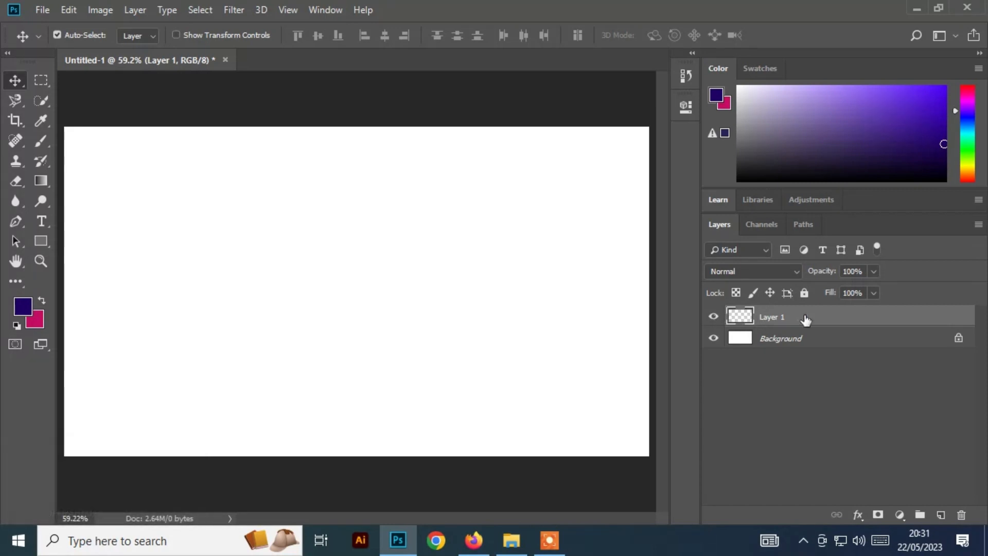
{"action": "double_click", "coordinate": [777, 320]}
{"action": "type", "text": "cla"}
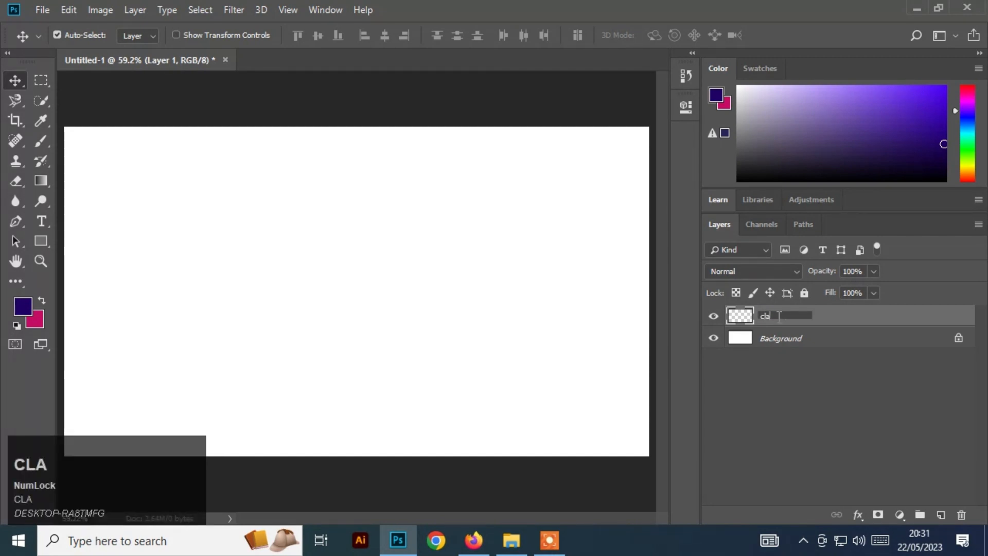
{"action": "type", "text": "ss"}
{"action": "left_click", "coordinate": [790, 358]}
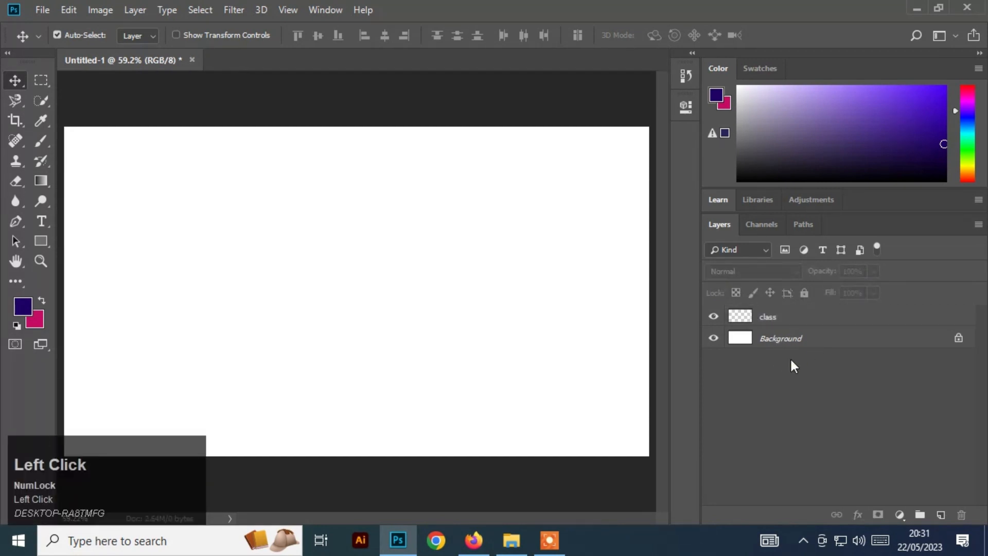
{"action": "left_click", "coordinate": [794, 325]}
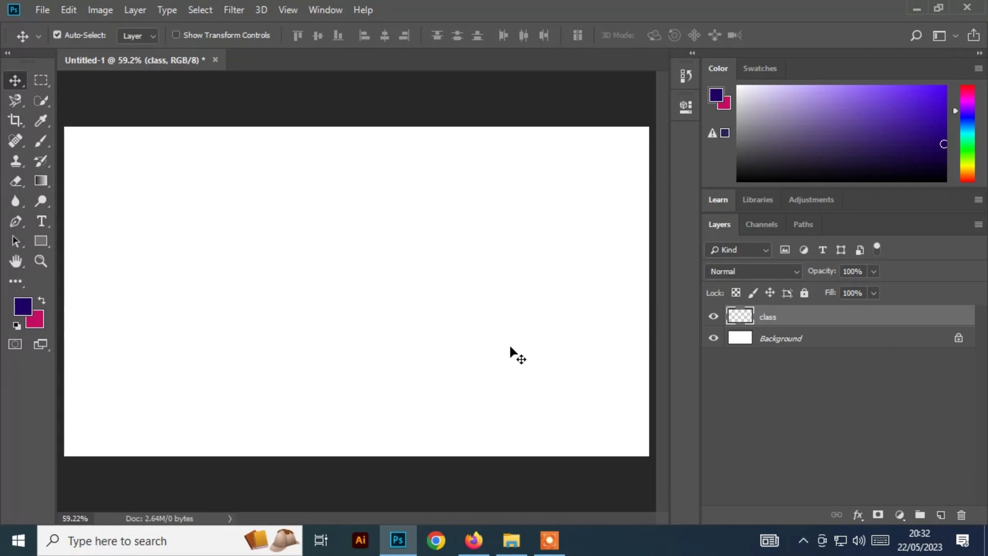
Hide and show the Background layer, and delete the class layer
{"action": "left_click", "coordinate": [713, 340]}
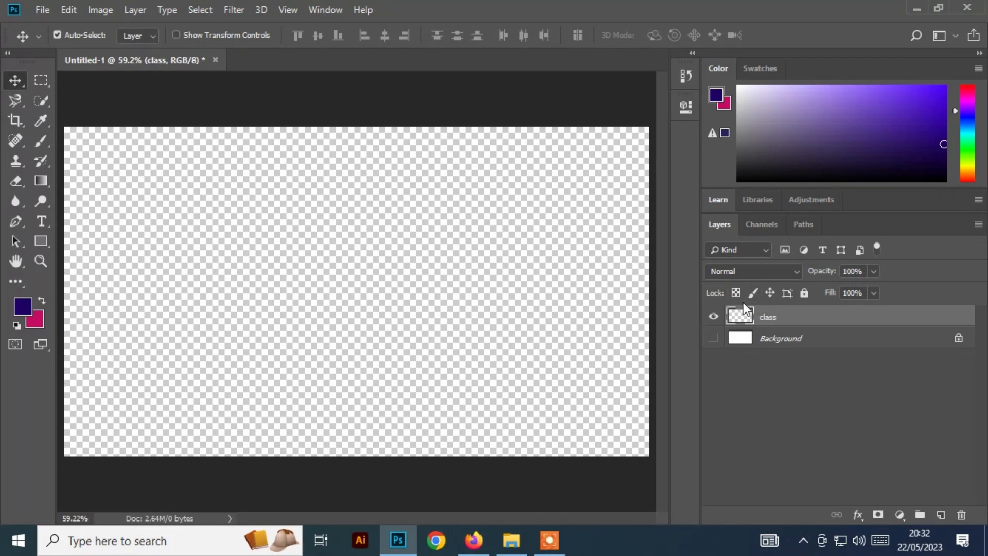
{"action": "left_click", "coordinate": [713, 338]}
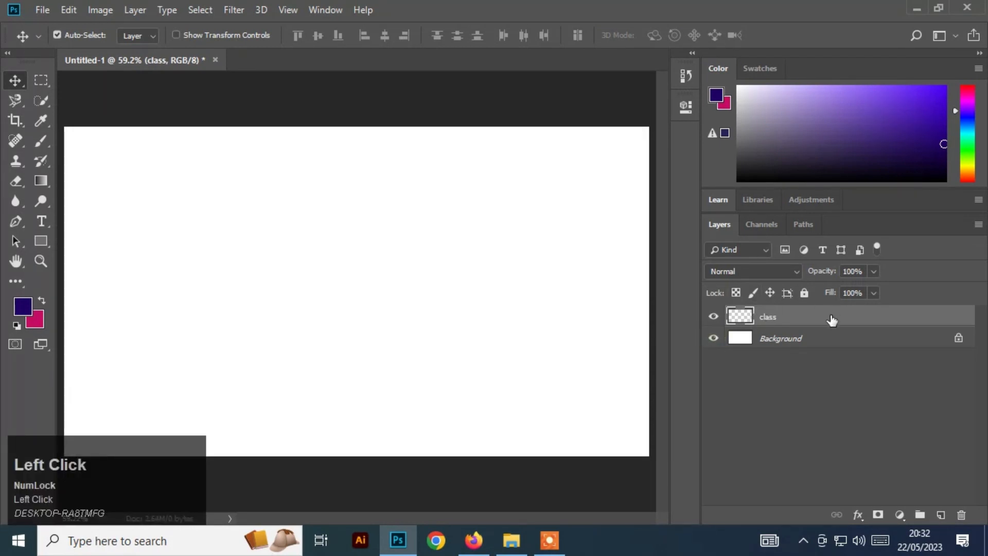
{"action": "left_click_drag", "start_coordinate": [833, 322], "coordinate": [961, 516]}
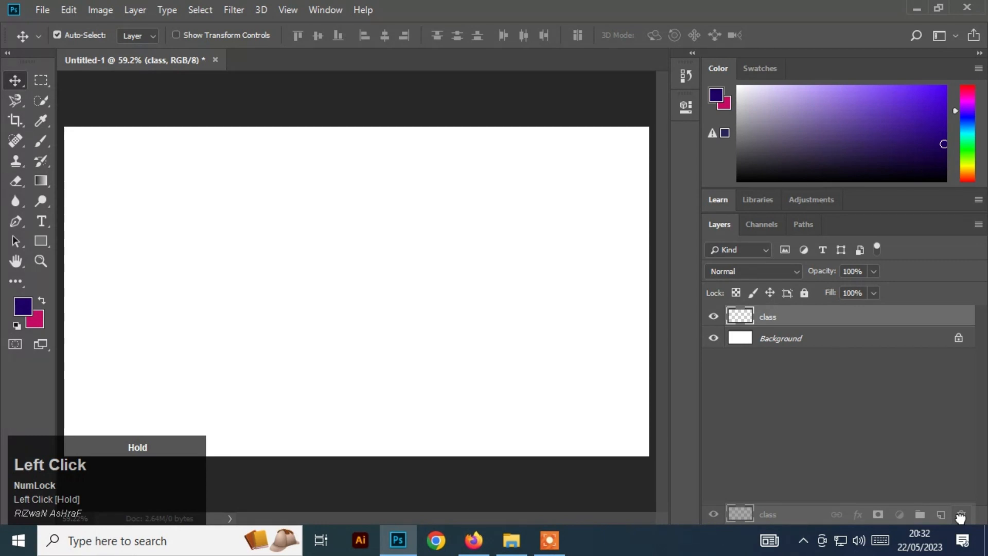
{"action": "left_click_drag", "start_coordinate": [960, 516], "coordinate": [960, 516]}
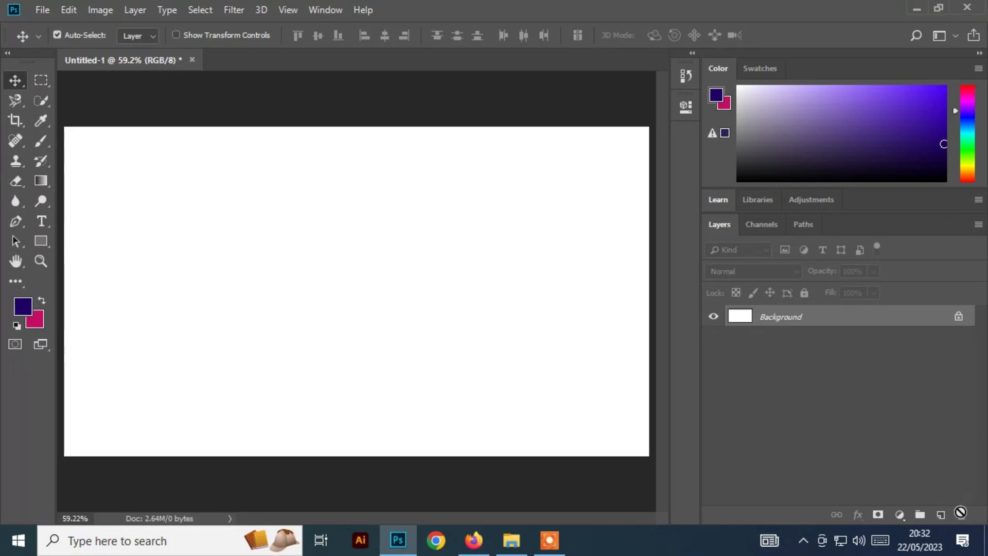
Add a new layer, fill a rectangular selection in the canvas's upper-left area with the magenta background colour, and deselect
{"action": "left_click", "coordinate": [941, 515]}
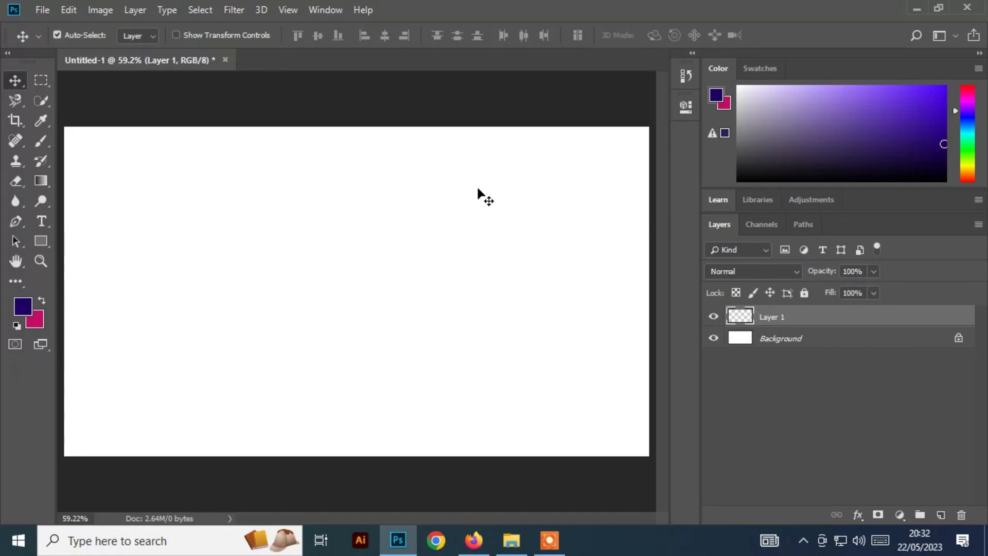
{"action": "left_click", "coordinate": [40, 84]}
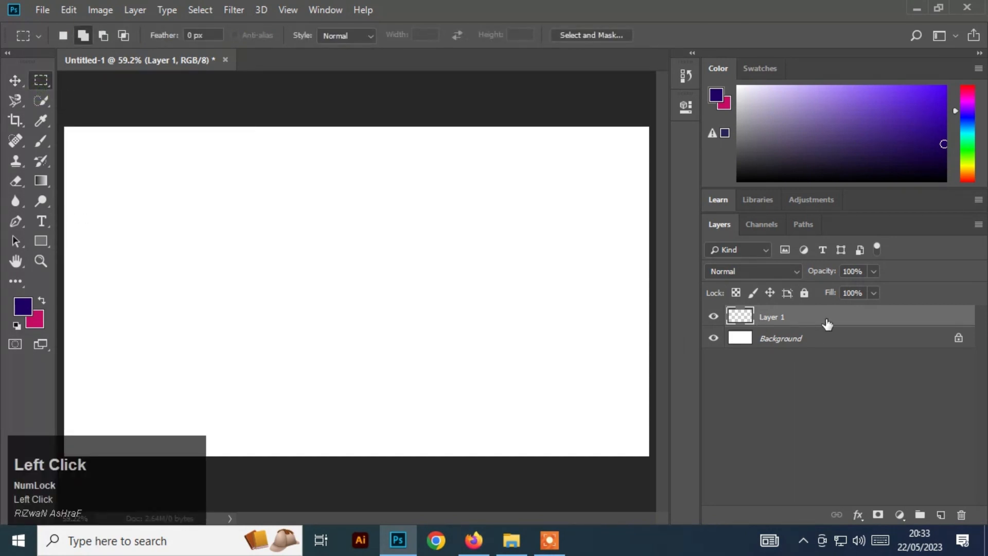
{"action": "left_click_drag", "start_coordinate": [110, 160], "coordinate": [347, 352]}
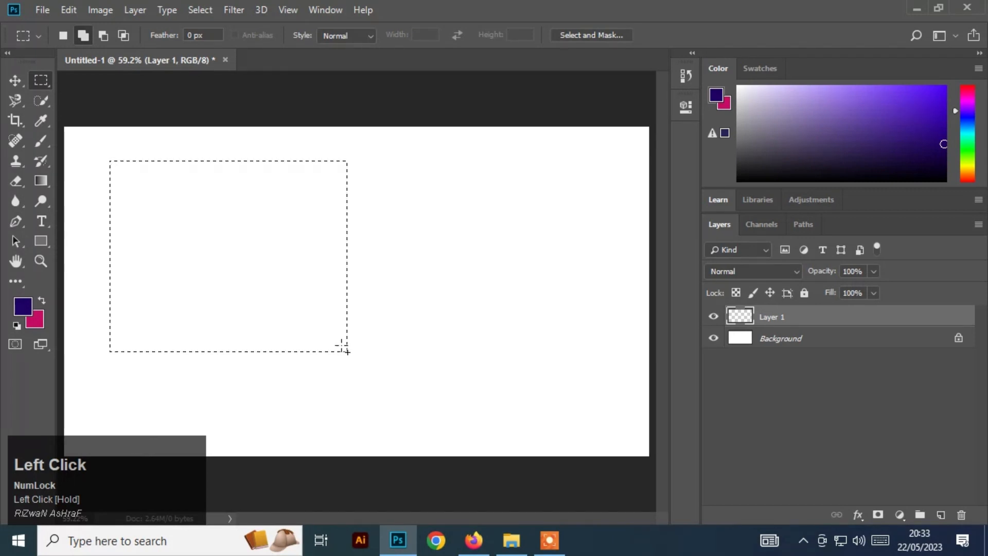
{"action": "key", "text": "alt"}
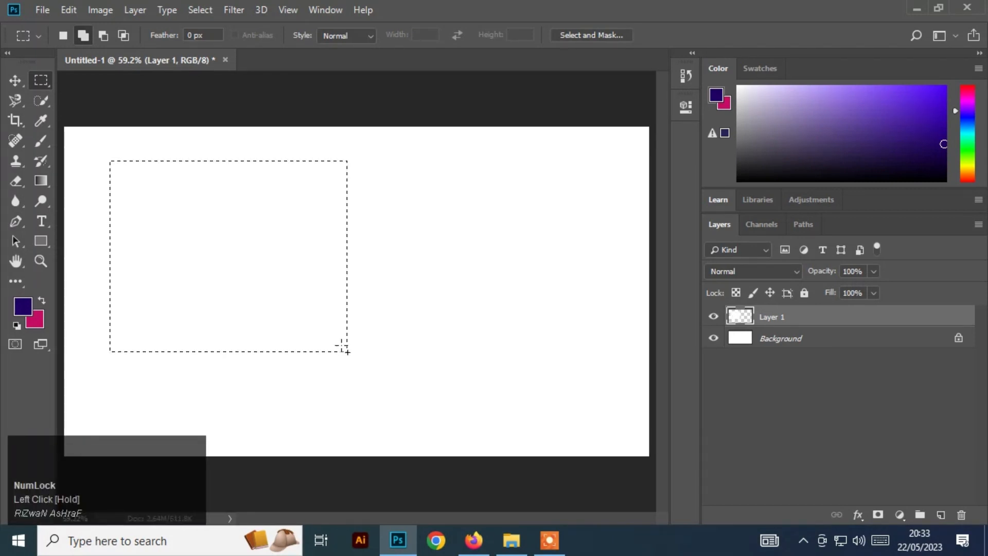
{"action": "key", "text": "ctrl"}
{"action": "key", "text": "ctrl+BackSpace"}
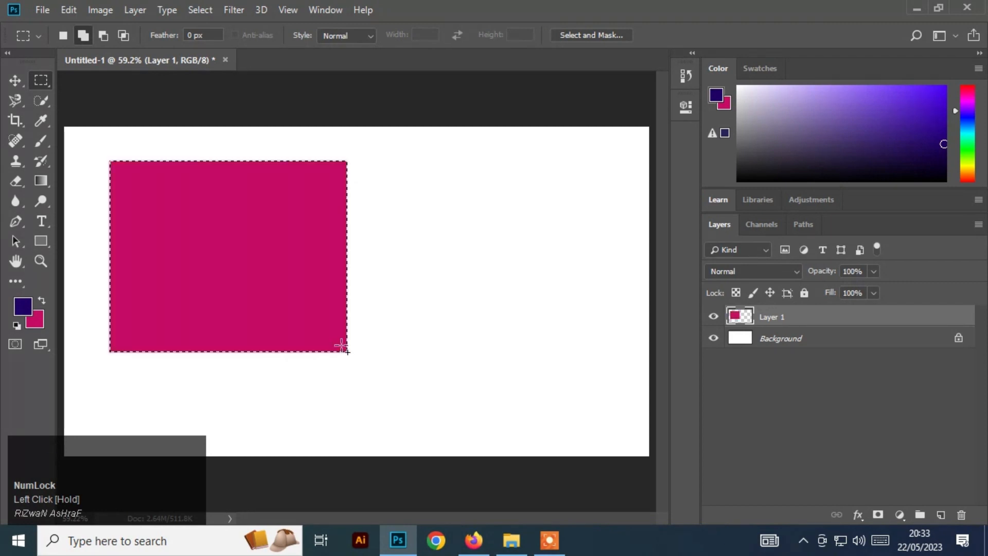
{"action": "left_click", "coordinate": [16, 82]}
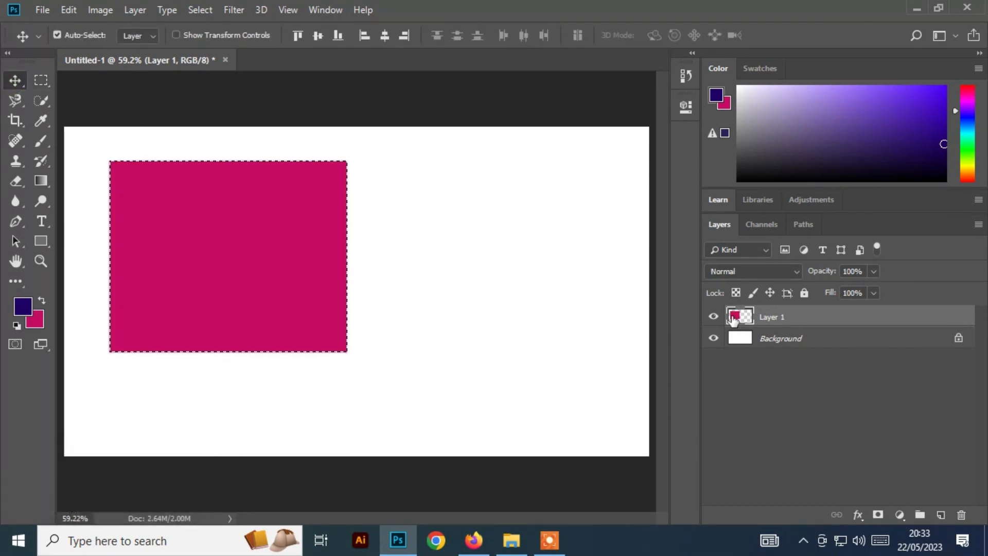
{"action": "key", "text": "ctrl"}
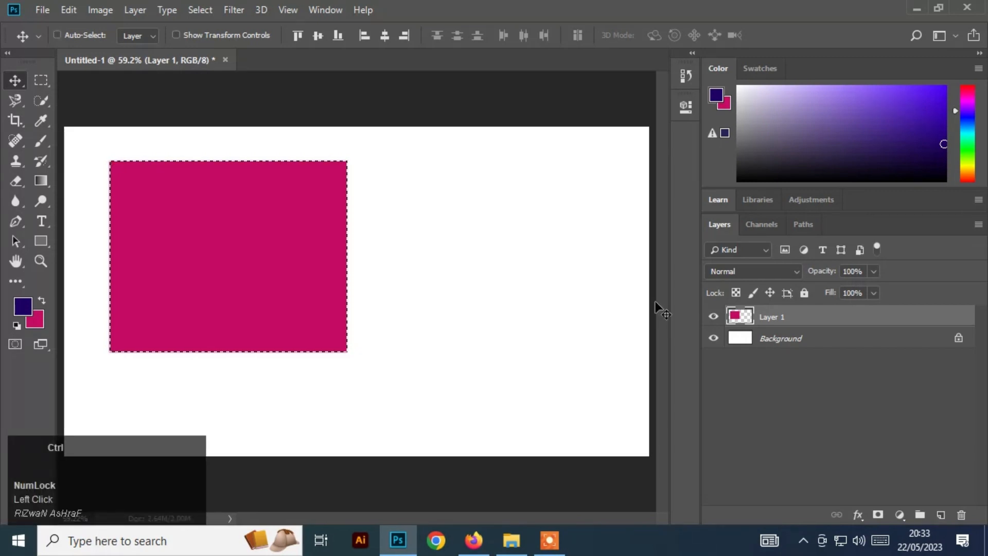
{"action": "key", "text": "ctrl+d"}
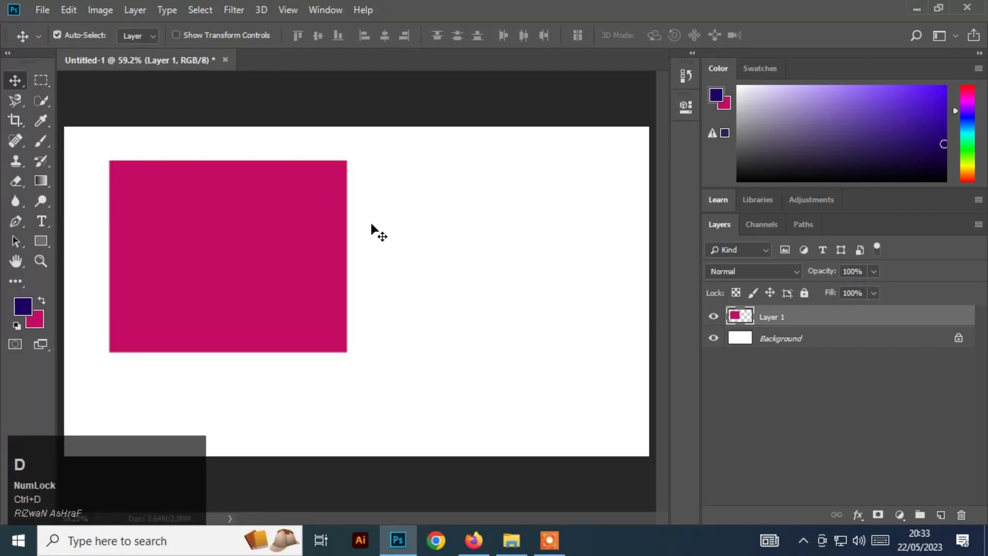
Add another layer, swap the foreground and background colours, and fill a near-square selection beside the magenta rectangle with navy, clearing the selection
{"action": "left_click", "coordinate": [941, 515]}
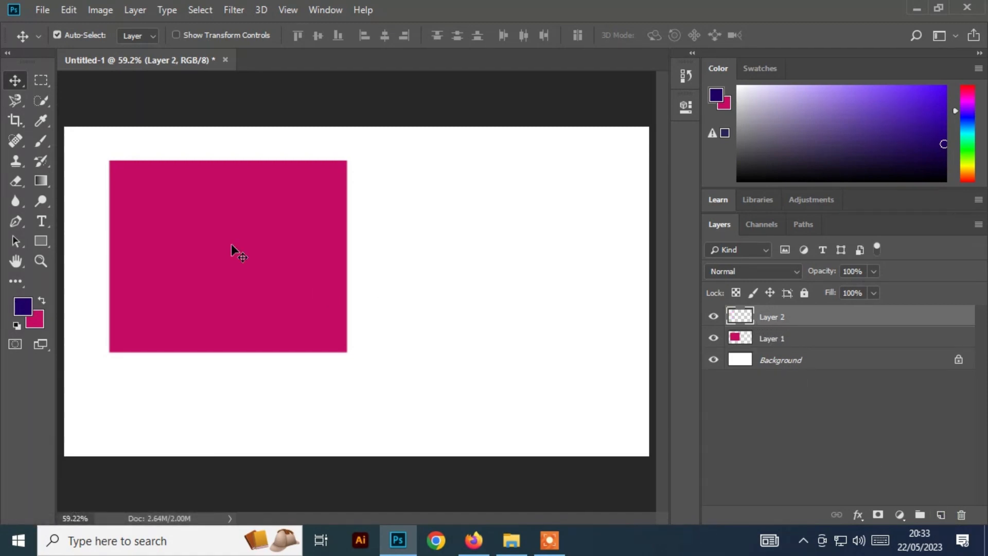
{"action": "left_click", "coordinate": [41, 301]}
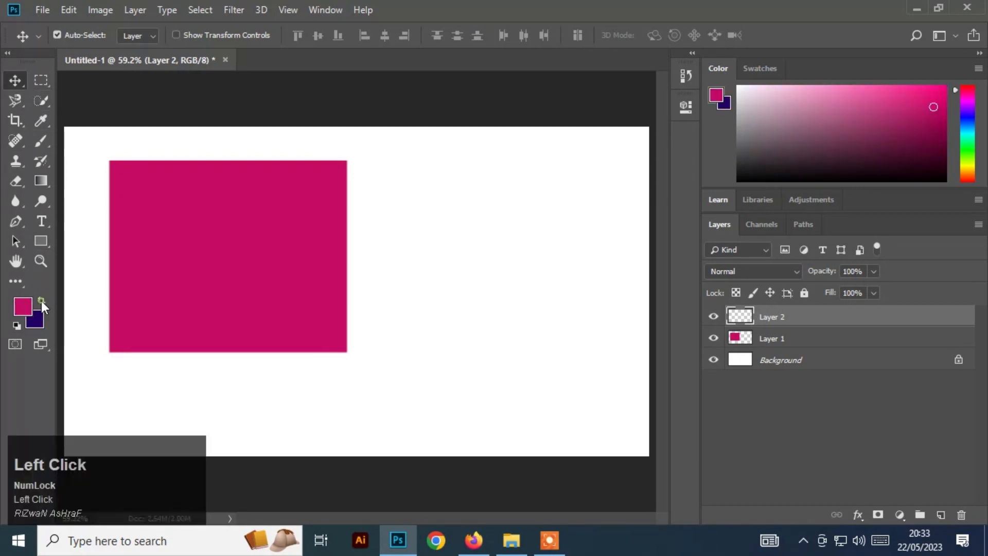
{"action": "left_click", "coordinate": [39, 79]}
{"action": "left_click_drag", "start_coordinate": [397, 208], "coordinate": [605, 412]}
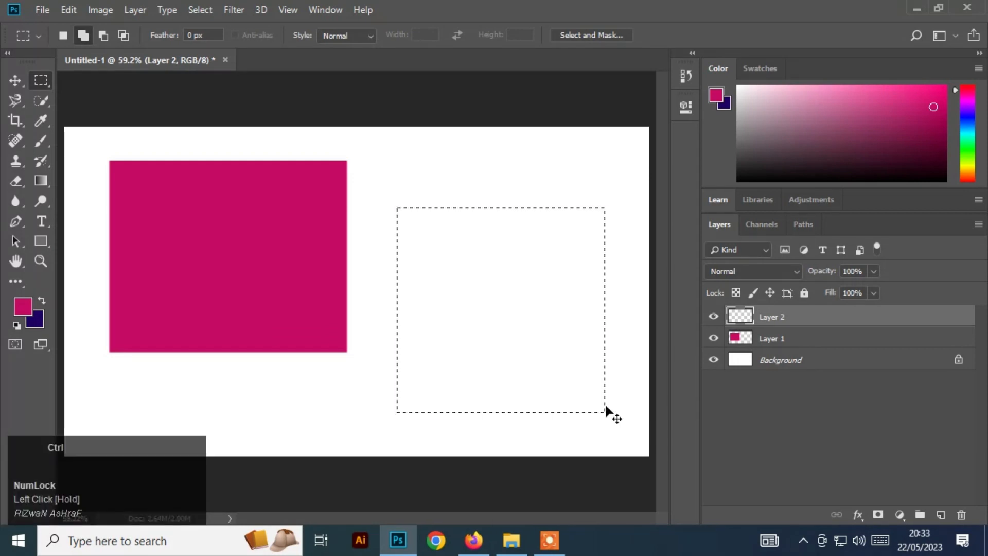
{"action": "key", "text": "ctrl+BackSpace"}
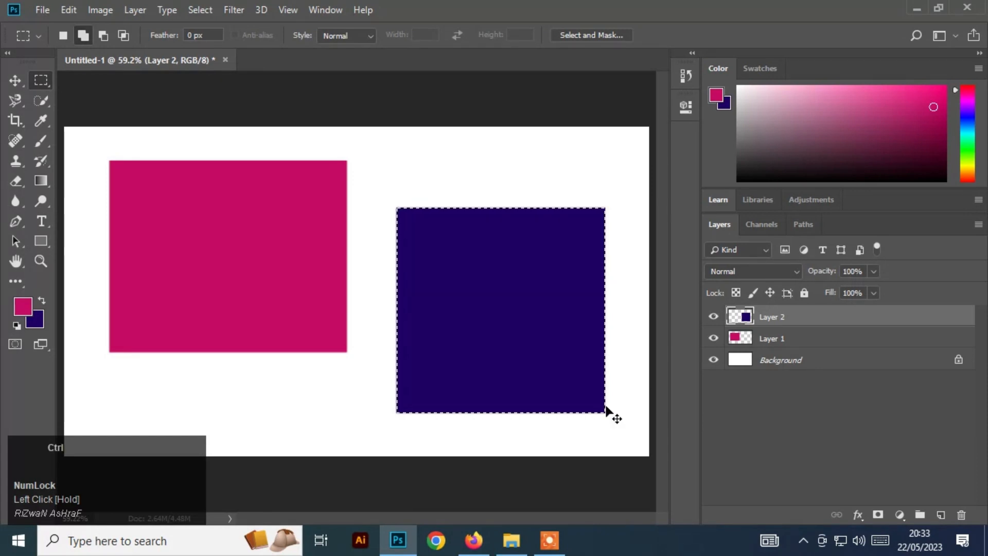
{"action": "key", "text": "ctrl+f"}
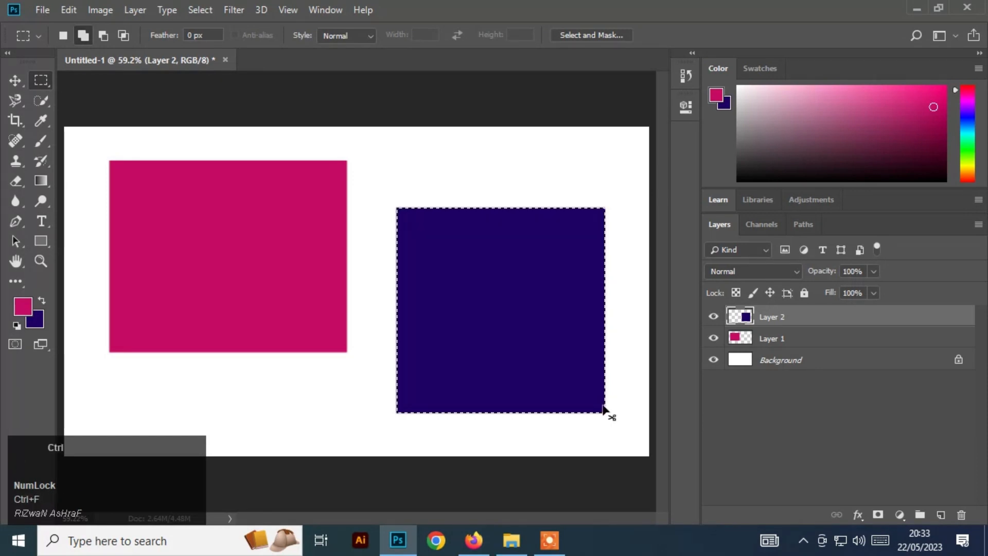
{"action": "key", "text": "ctrl+d"}
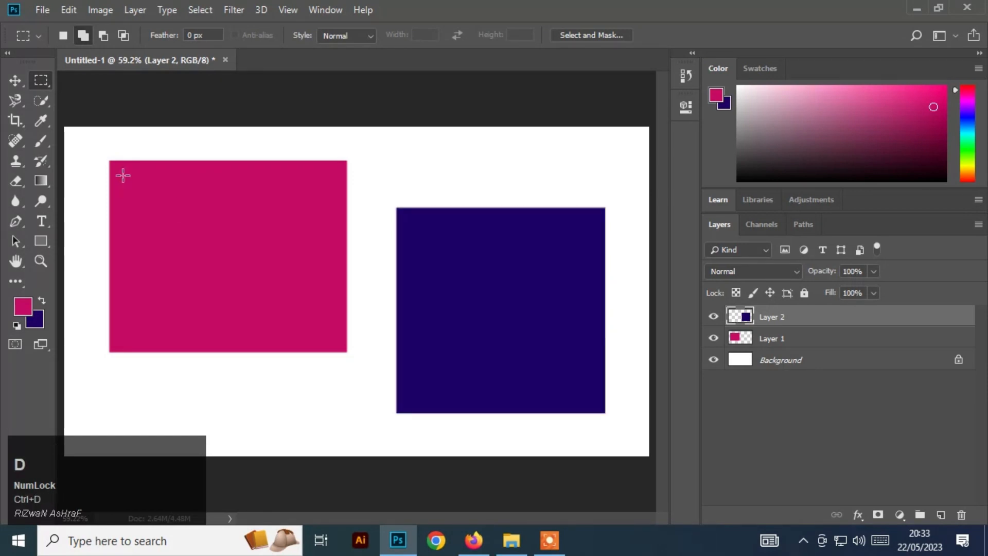
{"action": "left_click", "coordinate": [14, 81]}
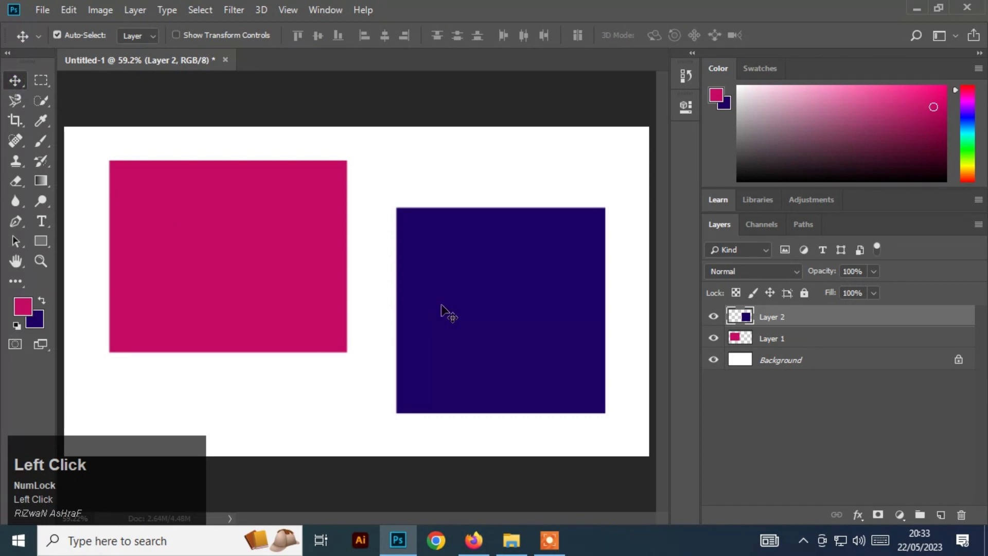
Select the magenta and navy shapes alternately on the canvas to examine which layer each one belongs to
{"action": "left_click", "coordinate": [235, 276]}
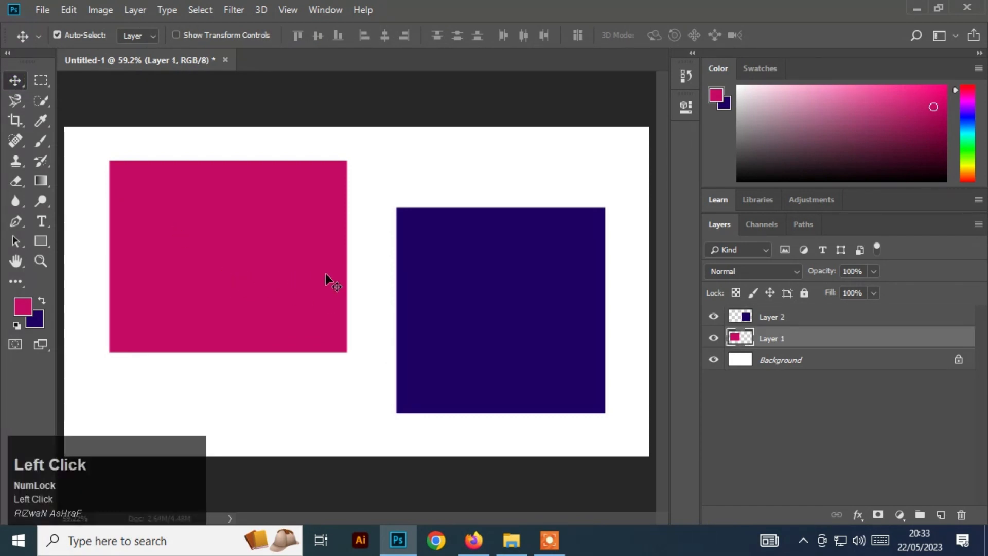
{"action": "left_click", "coordinate": [516, 303]}
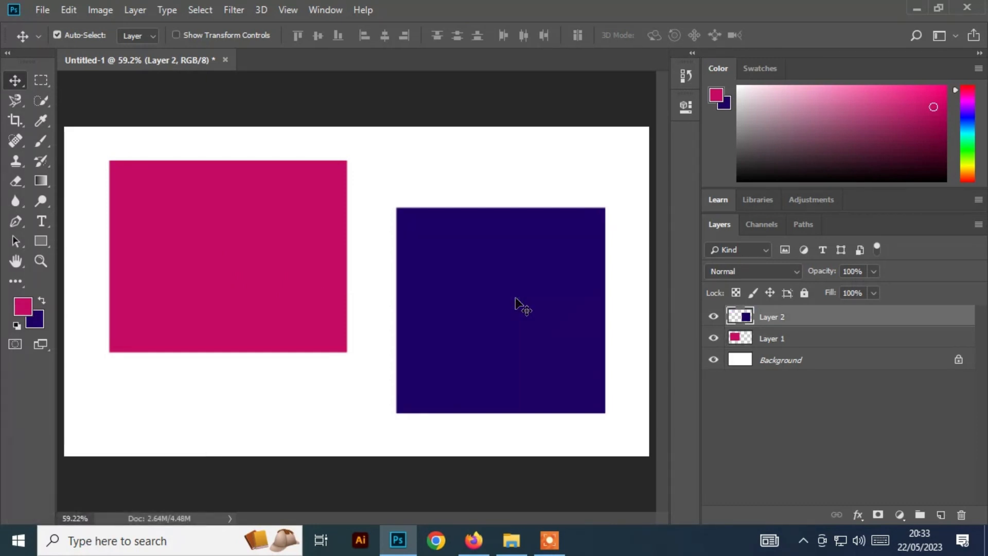
{"action": "left_click", "coordinate": [176, 272]}
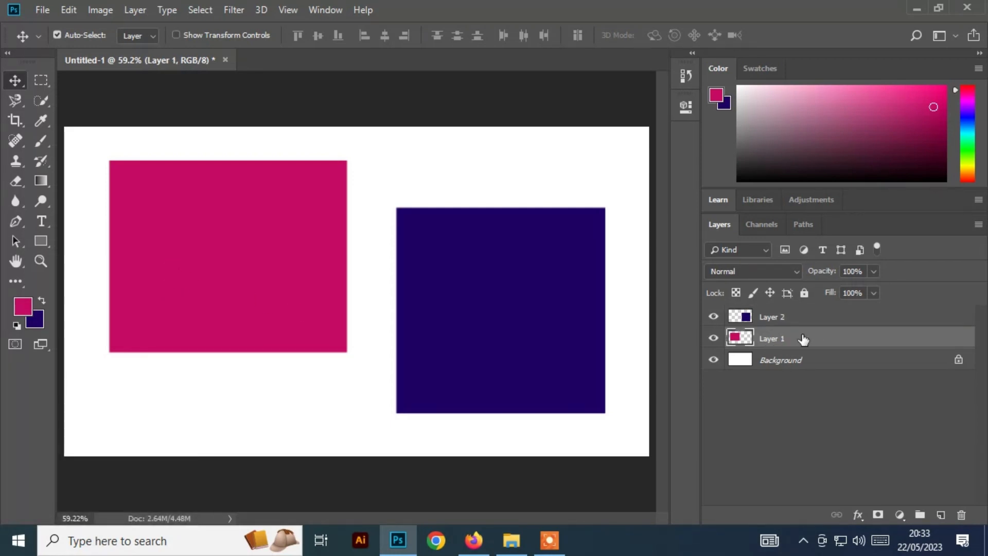
{"action": "left_click", "coordinate": [522, 289]}
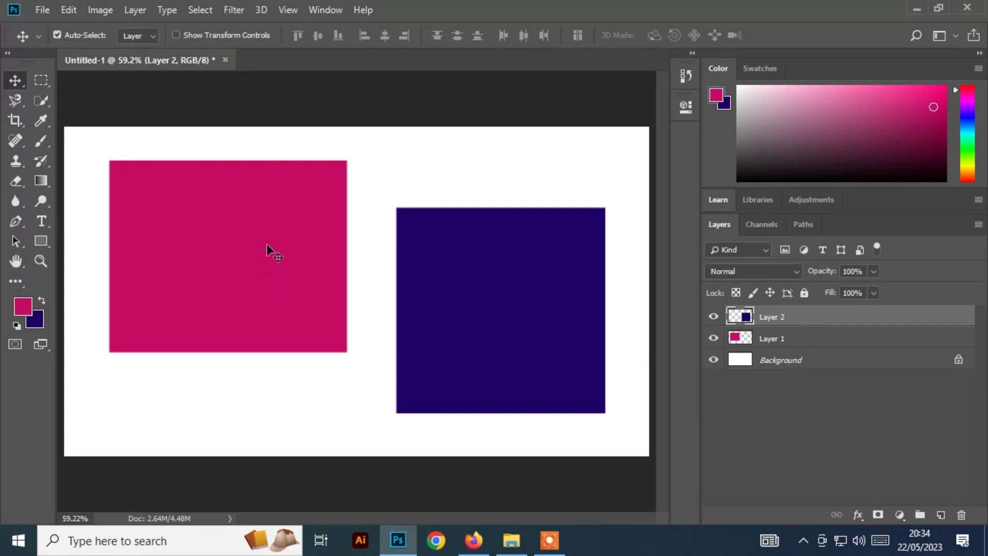
{"action": "left_click", "coordinate": [260, 228]}
{"action": "left_click", "coordinate": [557, 315]}
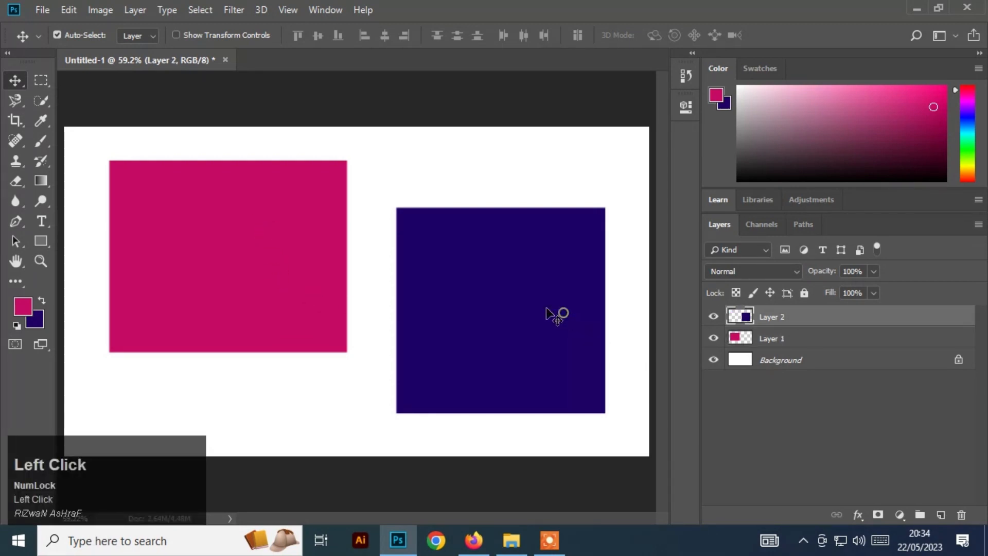
{"action": "left_click", "coordinate": [315, 262]}
{"action": "left_click", "coordinate": [503, 276]}
{"action": "left_click", "coordinate": [269, 248]}
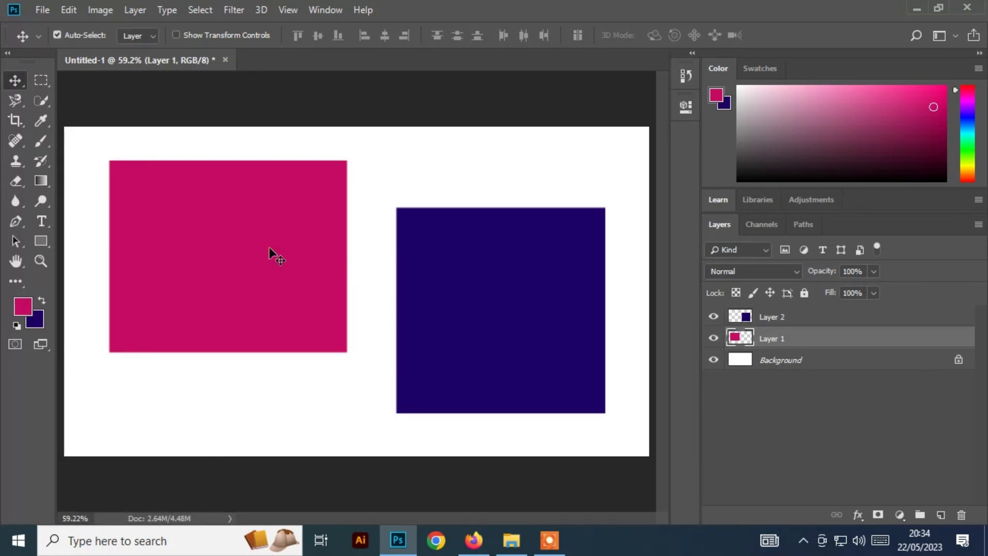
Move the magenta rectangle slightly down and to the right, and delete its layer
{"action": "left_click_drag", "start_coordinate": [269, 246], "coordinate": [278, 273]}
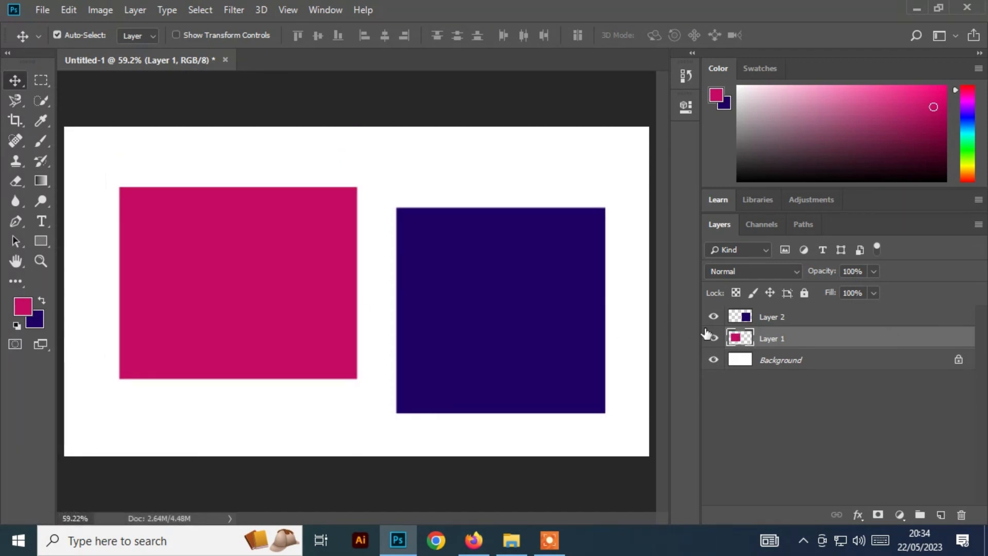
{"action": "left_click_drag", "start_coordinate": [855, 339], "coordinate": [860, 340]}
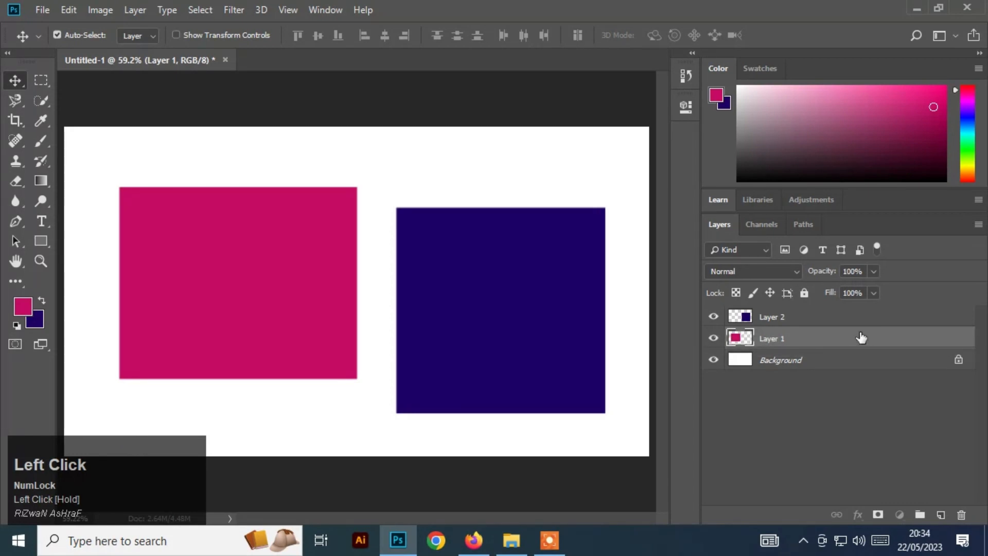
{"action": "key", "text": "Delete"}
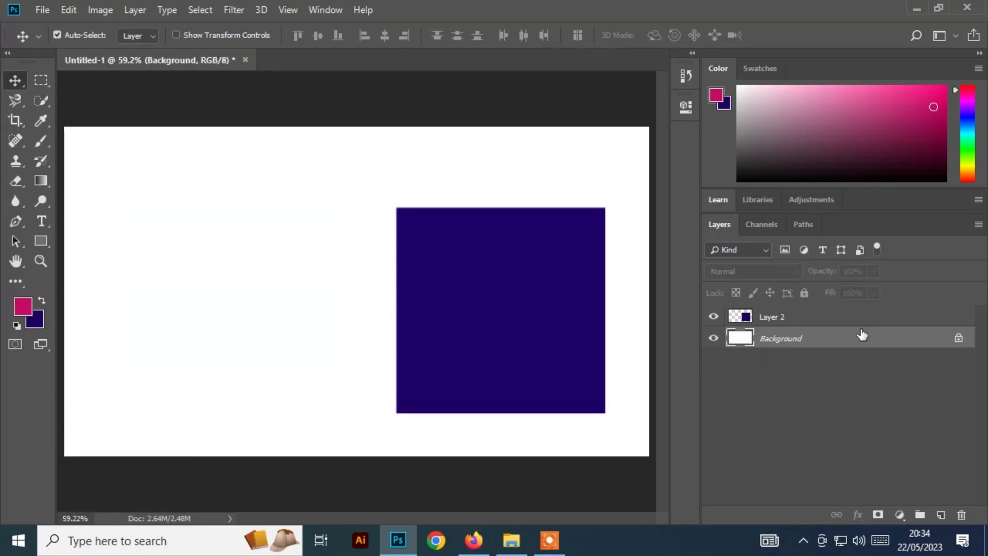
{"action": "key", "text": "ctrl+z"}
{"action": "left_click_drag", "start_coordinate": [863, 338], "coordinate": [963, 516]}
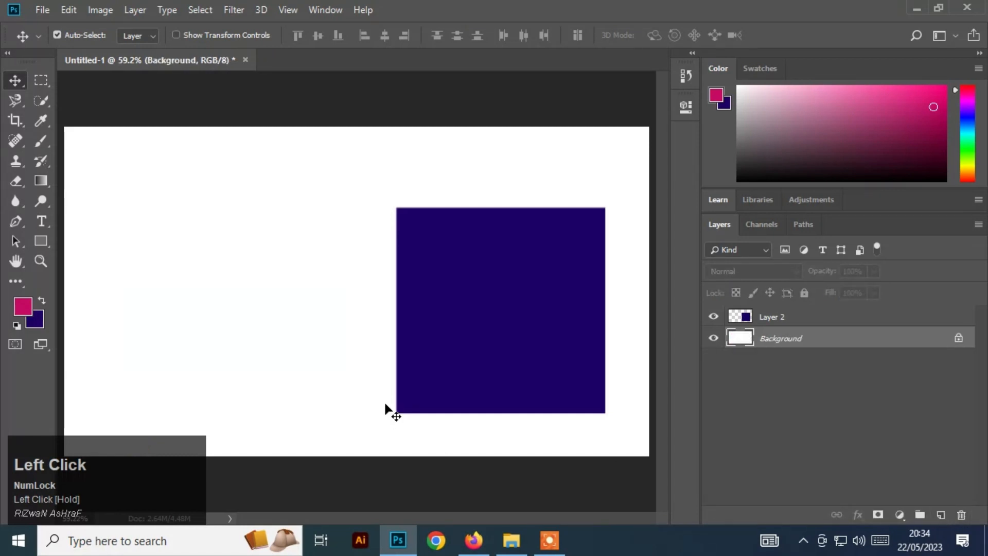
Move the navy square up and to the left, closer to the middle of the canvas
{"action": "mouse_move", "coordinate": [533, 320]}
{"action": "left_mouse_down"}
{"action": "mouse_move", "coordinate": [483, 301]}
{"action": "mouse_move", "coordinate": [335, 296]}
{"action": "mouse_move", "coordinate": [261, 267]}
{"action": "mouse_move", "coordinate": [391, 308]}
{"action": "mouse_move", "coordinate": [532, 309]}
{"action": "left_mouse_up"}
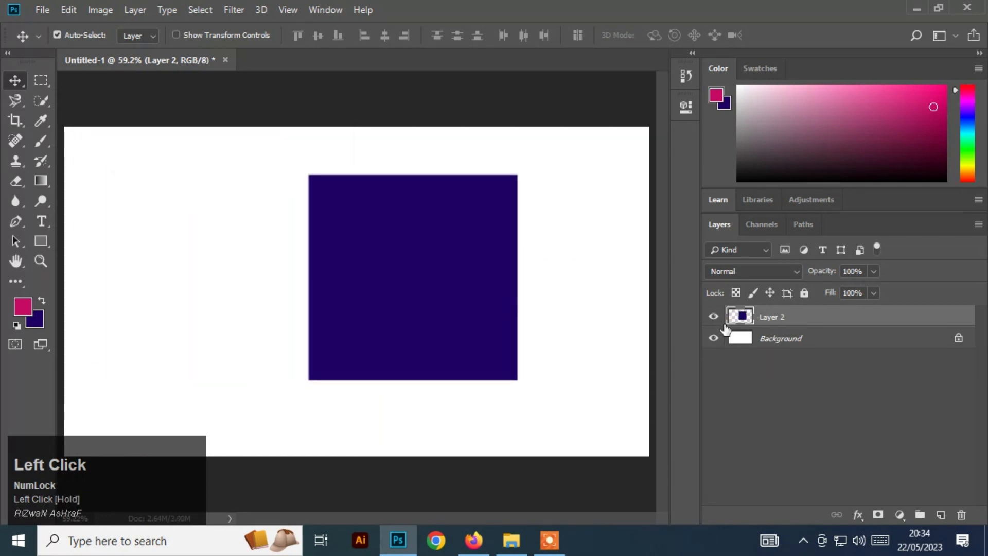
Undo the navy square's move and the magenta layer's deletion, and delete both shape layers so only the Background remains
{"action": "key", "text": "ctrl+z"}
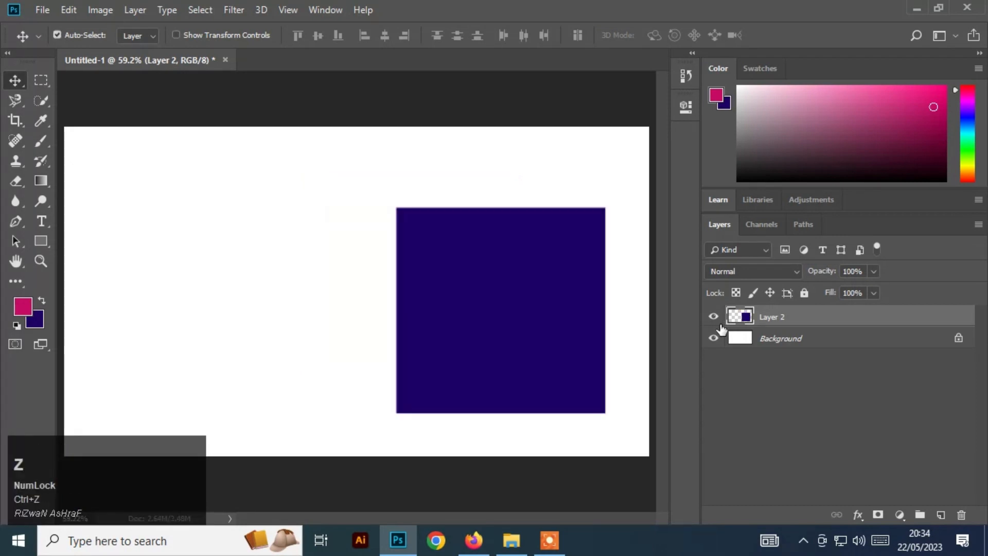
{"action": "key", "text": "ctrl+alt+z"}
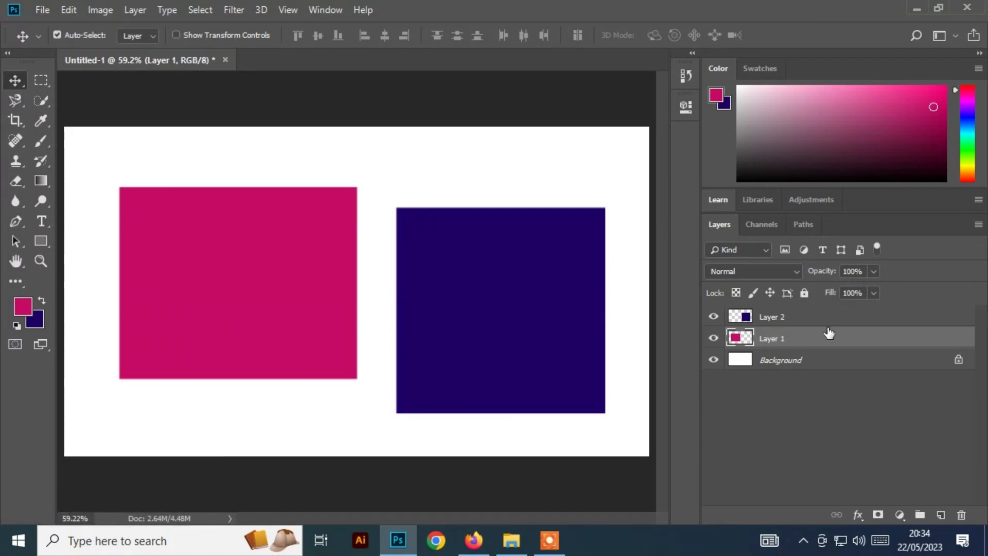
{"action": "left_click_drag", "start_coordinate": [827, 323], "coordinate": [960, 515]}
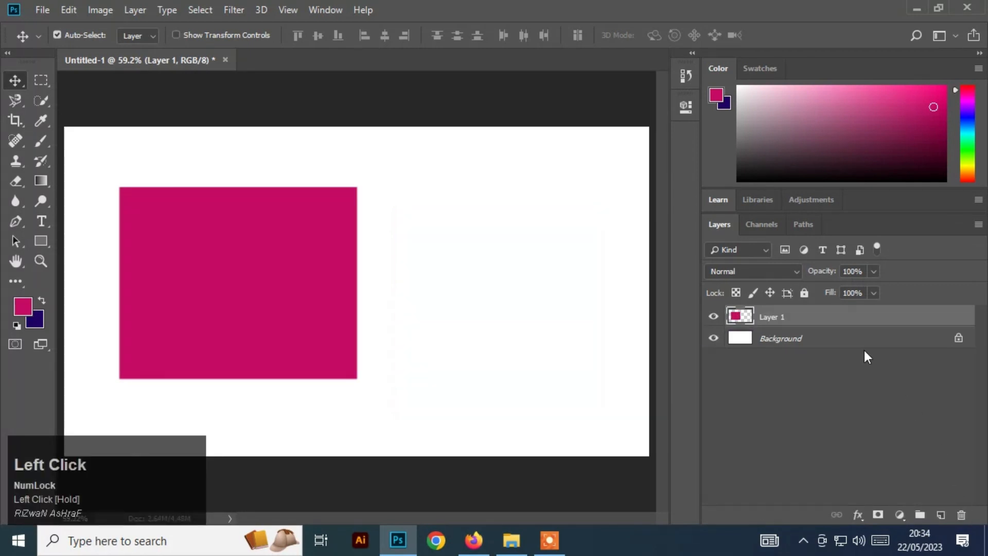
{"action": "left_click_drag", "start_coordinate": [850, 322], "coordinate": [961, 515]}
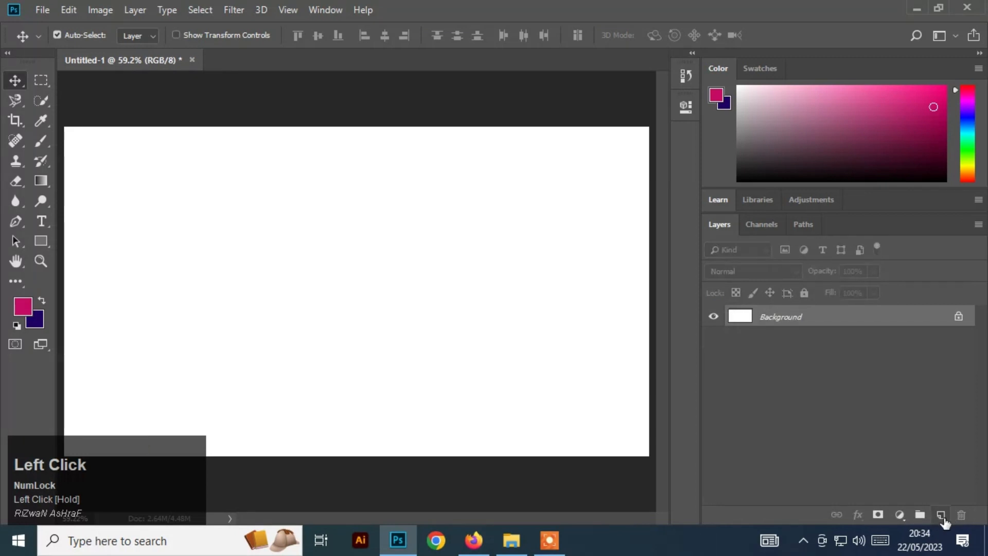
Add a new layer and fill a rectangular selection on the left half of the canvas with navy, clearing the selection
{"action": "left_click", "coordinate": [941, 514]}
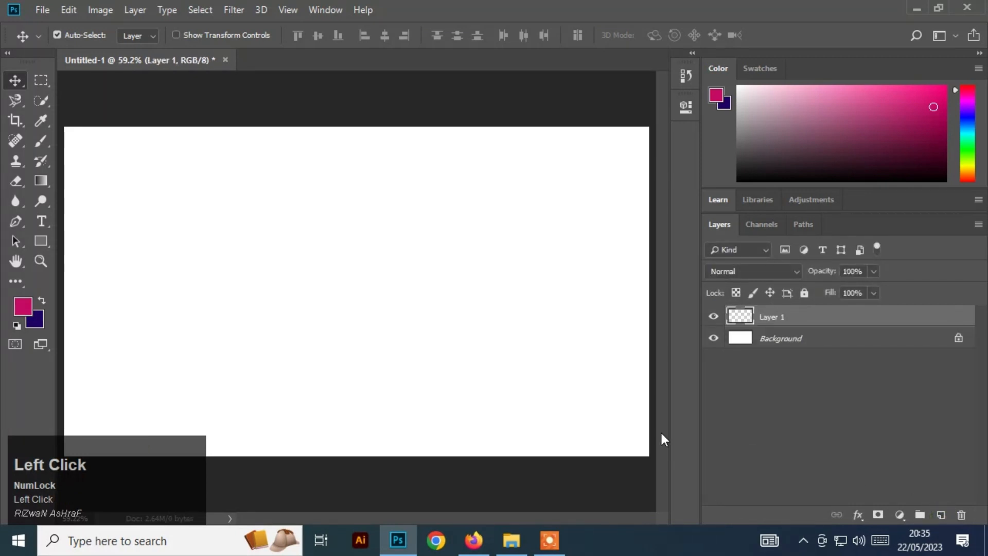
{"action": "left_click", "coordinate": [41, 81]}
{"action": "left_click_drag", "start_coordinate": [145, 203], "coordinate": [346, 374]}
{"action": "key", "text": "ctrl+BackSpace"}
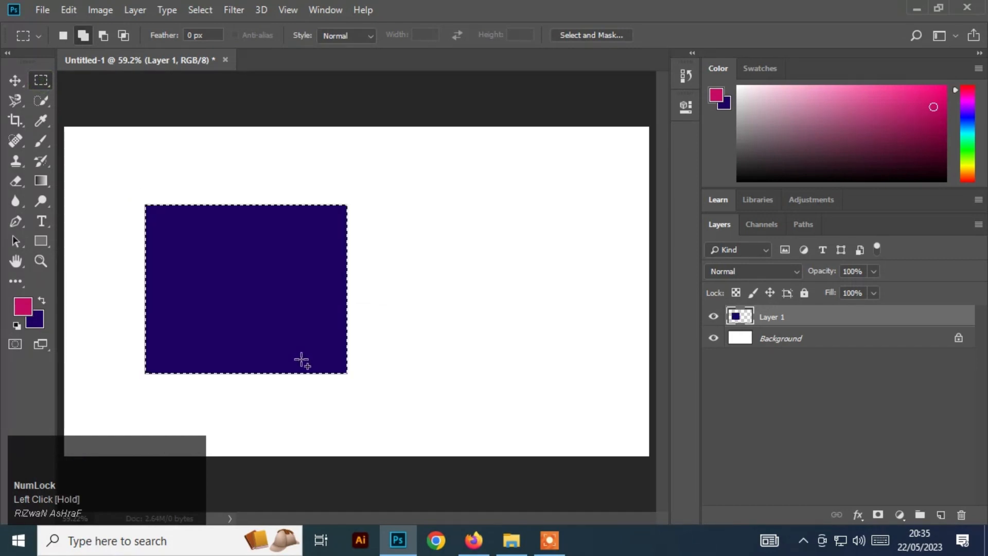
{"action": "key", "text": "ctrl+d"}
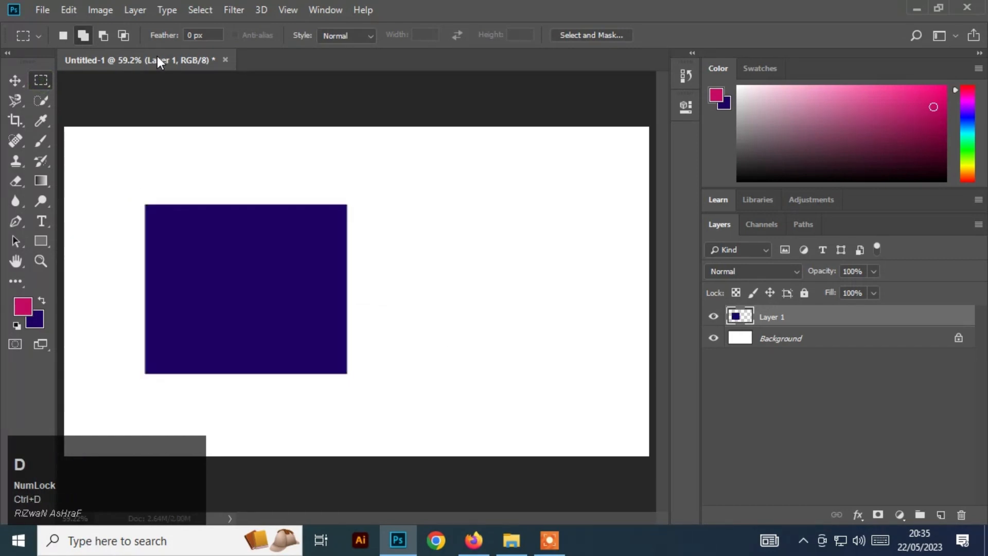
On the same layer, fill a taller rectangular selection to the right of the navy shape with magenta after swapping the colours, and deselect
{"action": "left_click", "coordinate": [82, 33]}
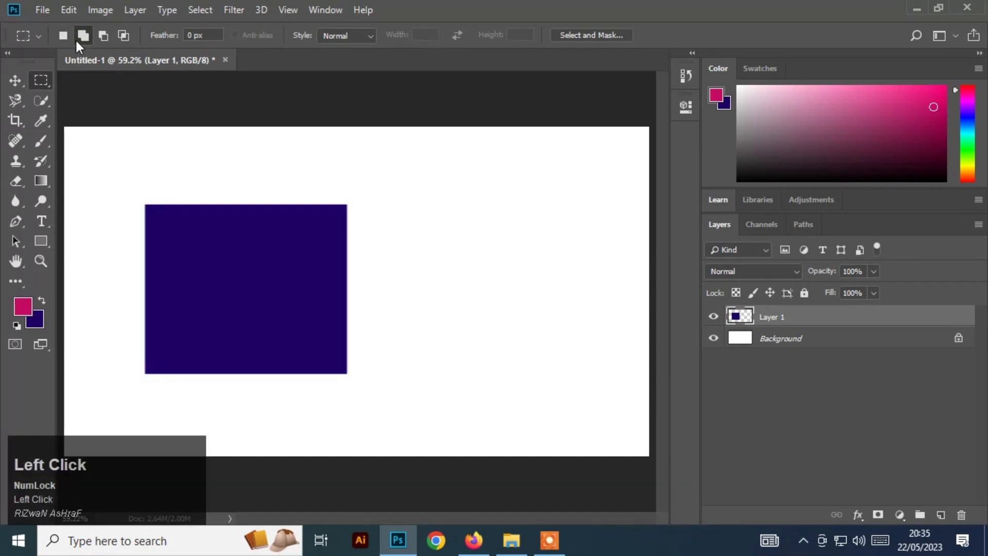
{"action": "left_click_drag", "start_coordinate": [443, 188], "coordinate": [619, 387]}
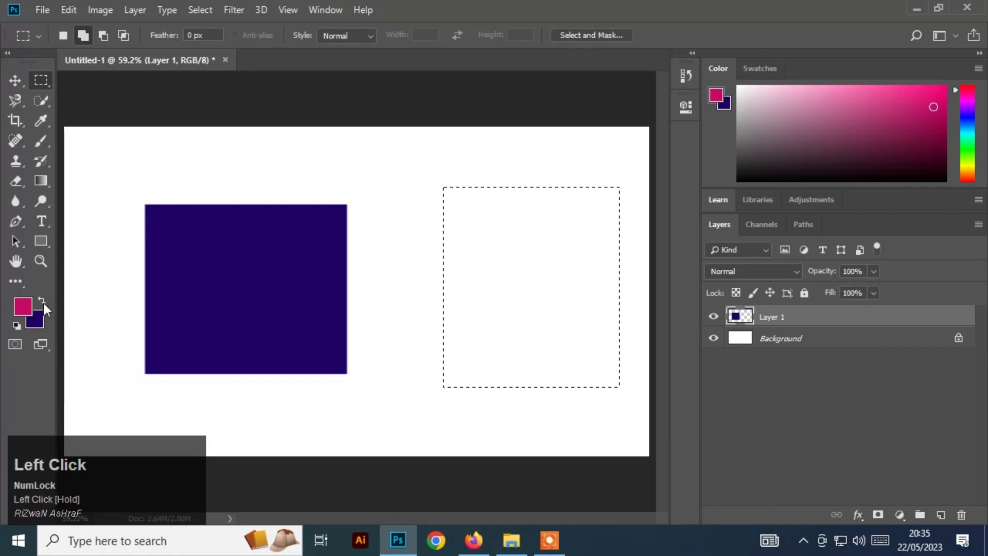
{"action": "left_click", "coordinate": [43, 302]}
{"action": "key", "text": "ctrl+BackSpace"}
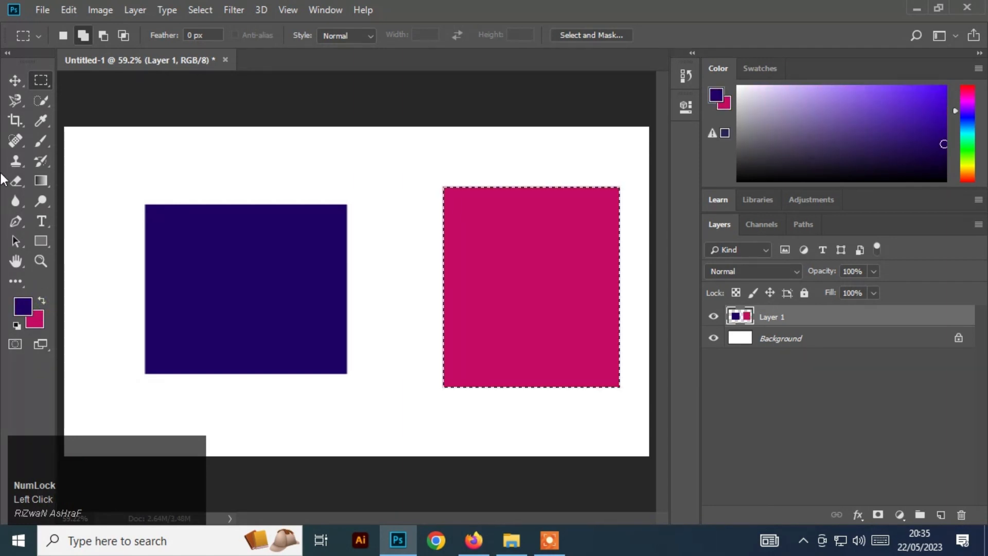
{"action": "key", "text": "ctrl+d"}
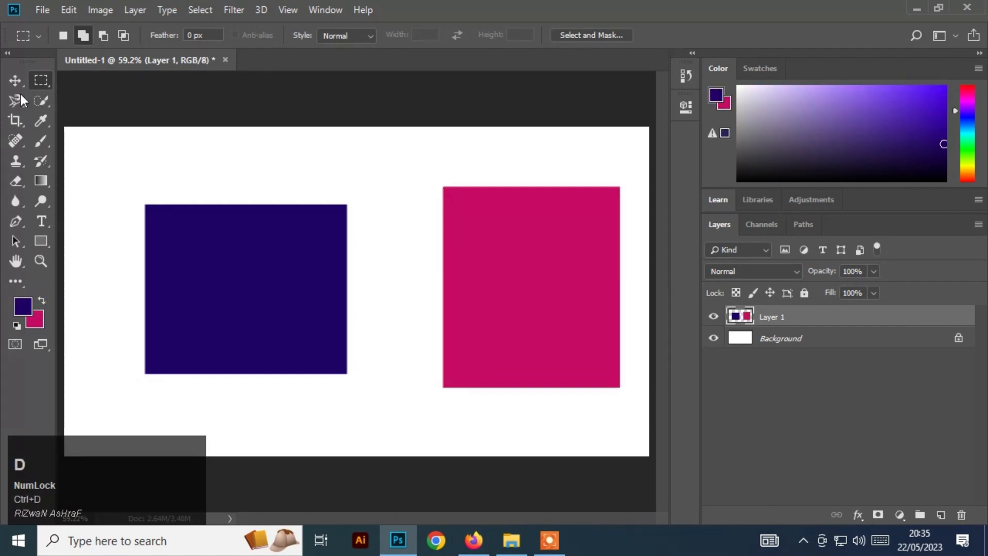
Move the layer holding the navy and magenta rectangles slightly down the canvas using the Move tool
{"action": "left_click", "coordinate": [16, 79]}
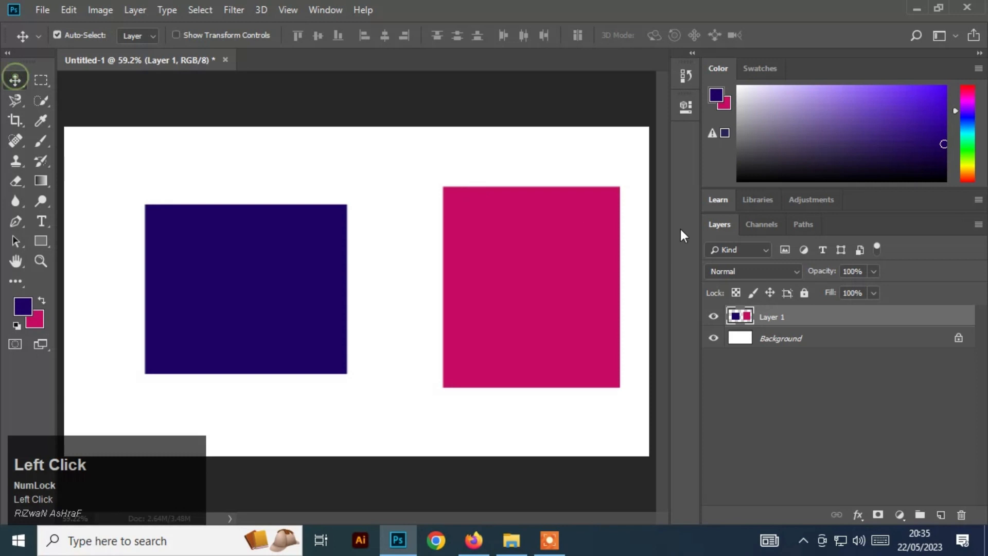
{"action": "left_click", "coordinate": [509, 265]}
{"action": "left_click_drag", "start_coordinate": [479, 288], "coordinate": [536, 316]}
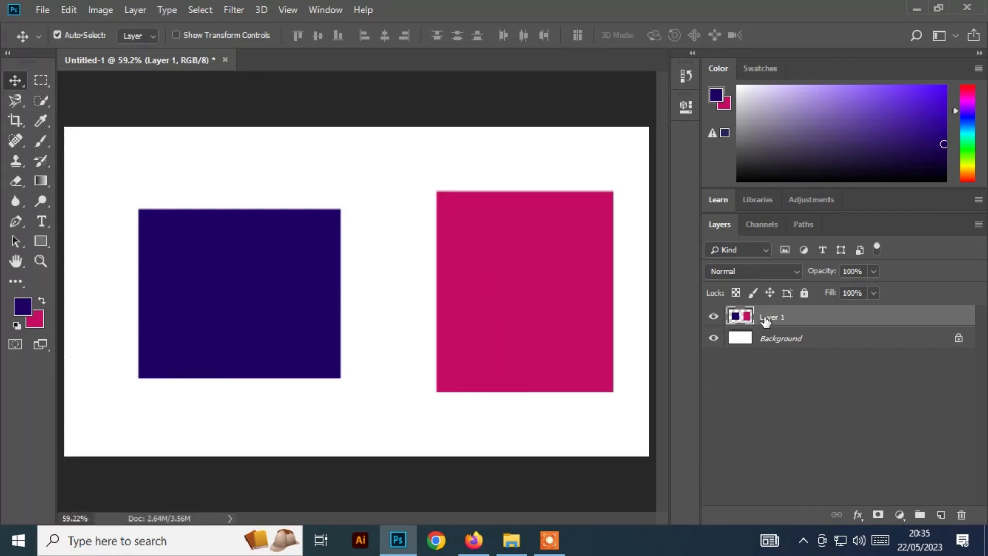
{"action": "mouse_move", "coordinate": [577, 313]}
{"action": "left_mouse_down"}
{"action": "mouse_move", "coordinate": [528, 324]}
{"action": "mouse_move", "coordinate": [571, 329]}
{"action": "left_mouse_up"}
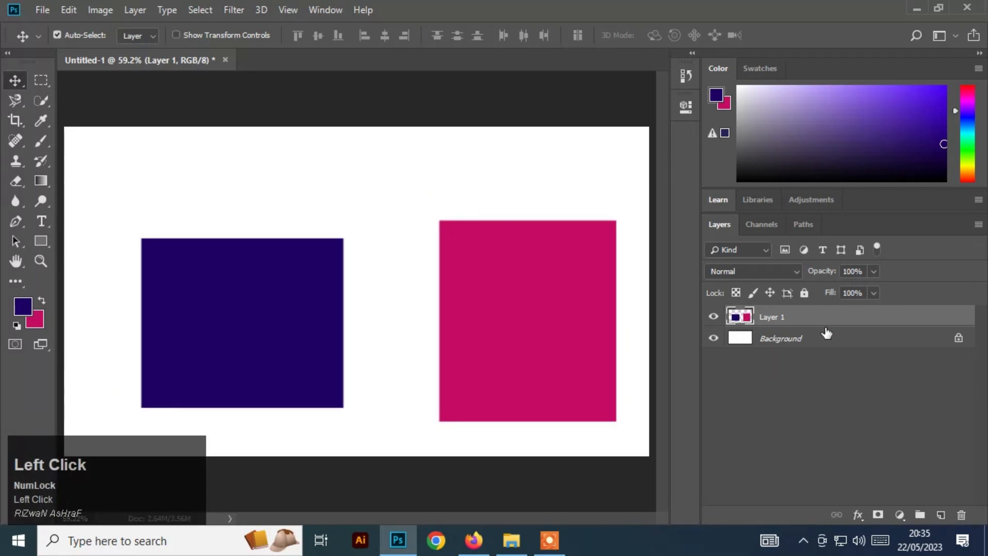
Delete the layer holding both rectangles and undo the deletion
{"action": "left_click_drag", "start_coordinate": [819, 323], "coordinate": [964, 514]}
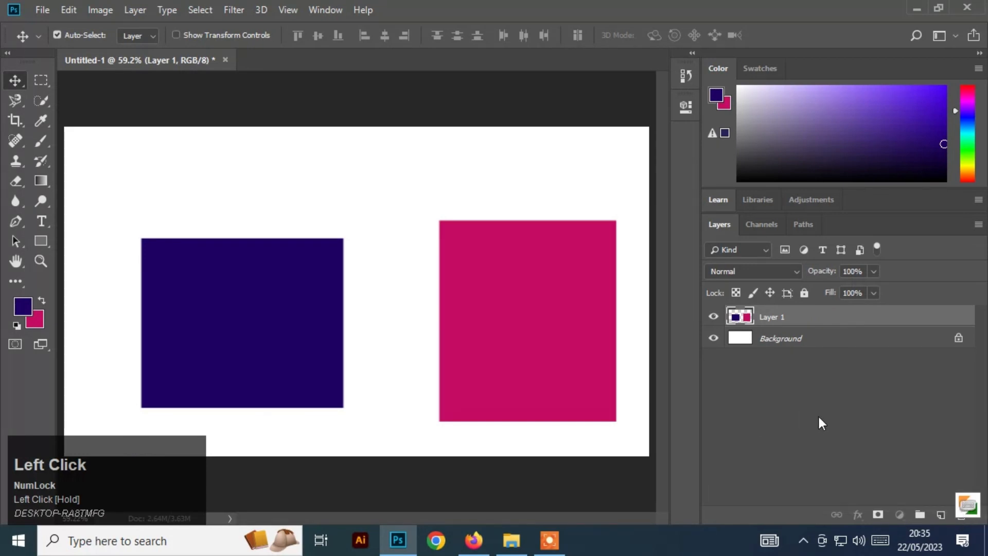
{"action": "left_click_drag", "start_coordinate": [838, 316], "coordinate": [962, 514]}
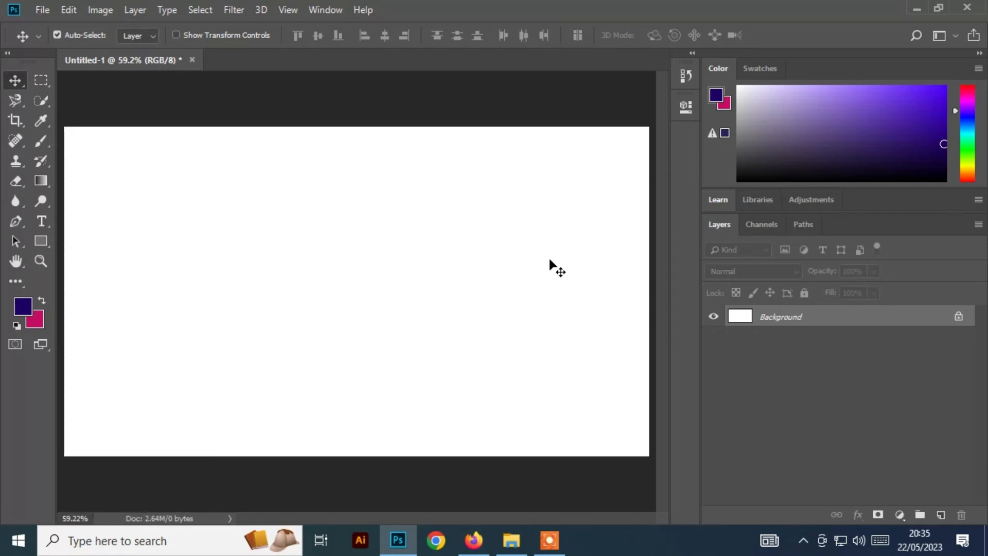
{"action": "key", "text": "ctrl+z"}
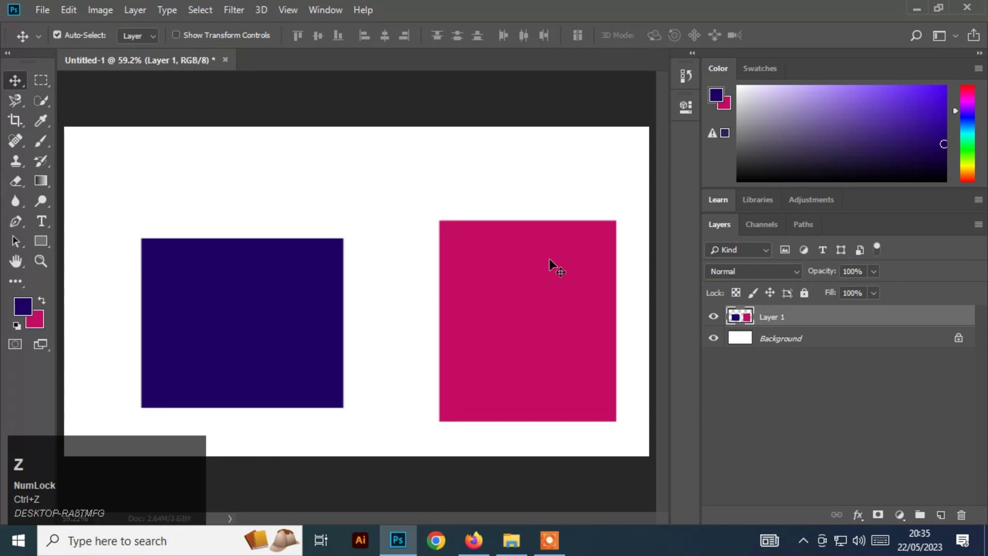
Move both rectangles together up and to the left, and select each one on the canvas to check its layer
{"action": "left_click_drag", "start_coordinate": [555, 285], "coordinate": [532, 242]}
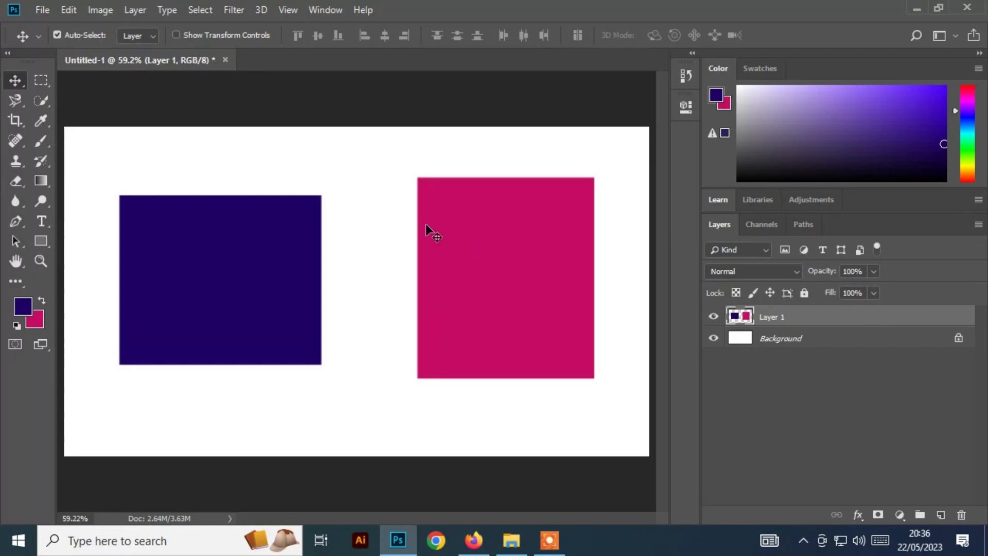
{"action": "left_click_drag", "start_coordinate": [477, 232], "coordinate": [481, 256]}
{"action": "left_click_drag", "start_coordinate": [502, 291], "coordinate": [501, 277]}
{"action": "left_click_drag", "start_coordinate": [272, 265], "coordinate": [276, 282]}
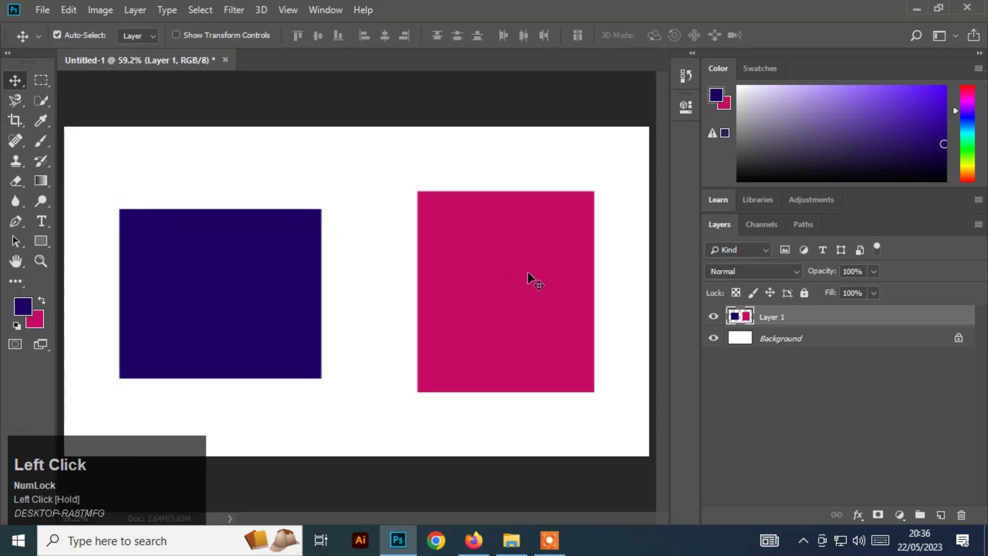
{"action": "left_click", "coordinate": [208, 298]}
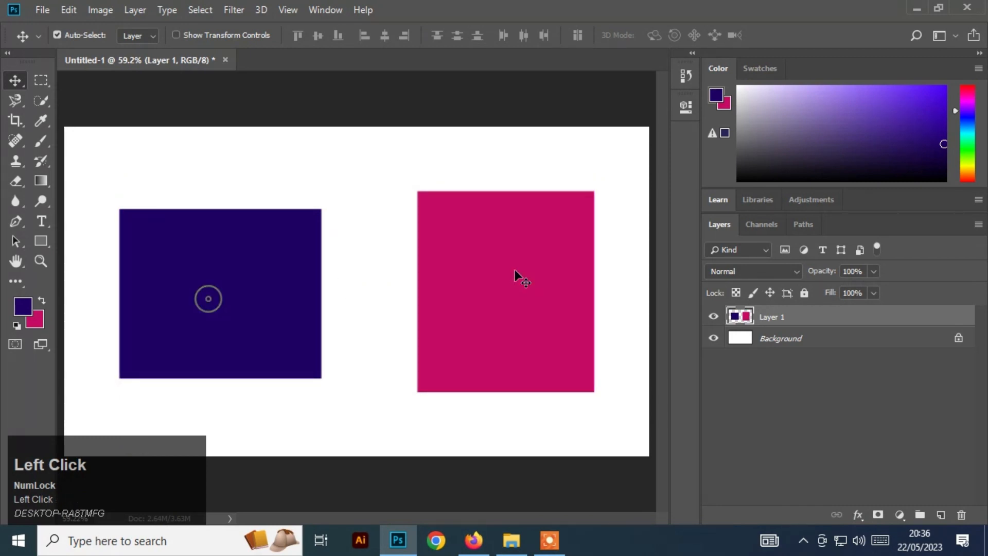
{"action": "left_click", "coordinate": [514, 270]}
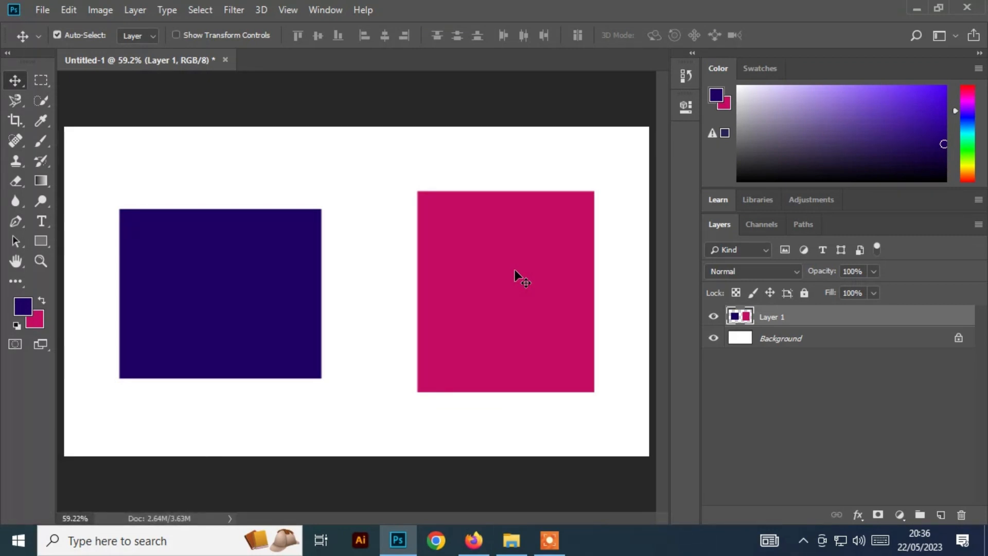
Marquee-select the right half of the canvas around the magenta rectangle, delete its pixels and clear the selection
{"action": "left_click", "coordinate": [41, 81]}
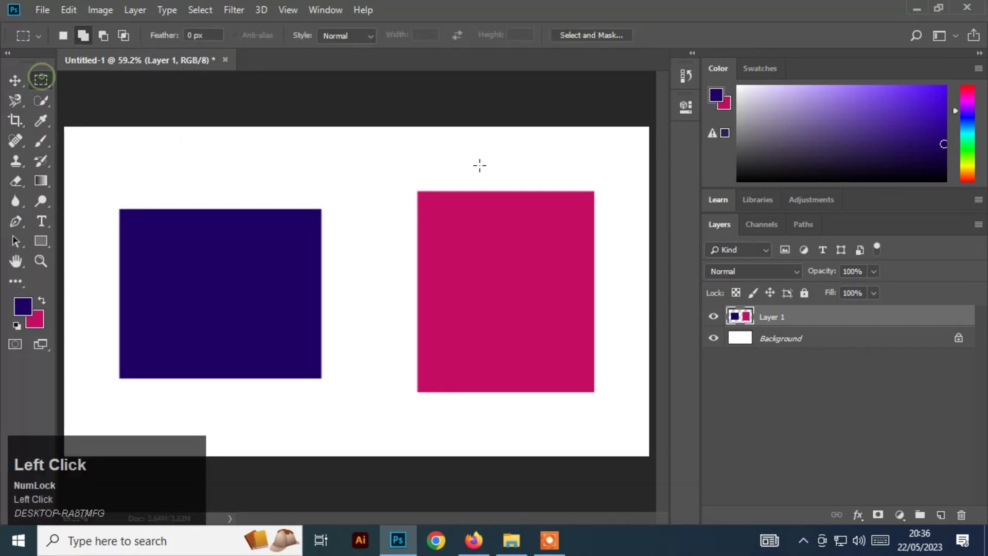
{"action": "left_click_drag", "start_coordinate": [360, 127], "coordinate": [651, 461]}
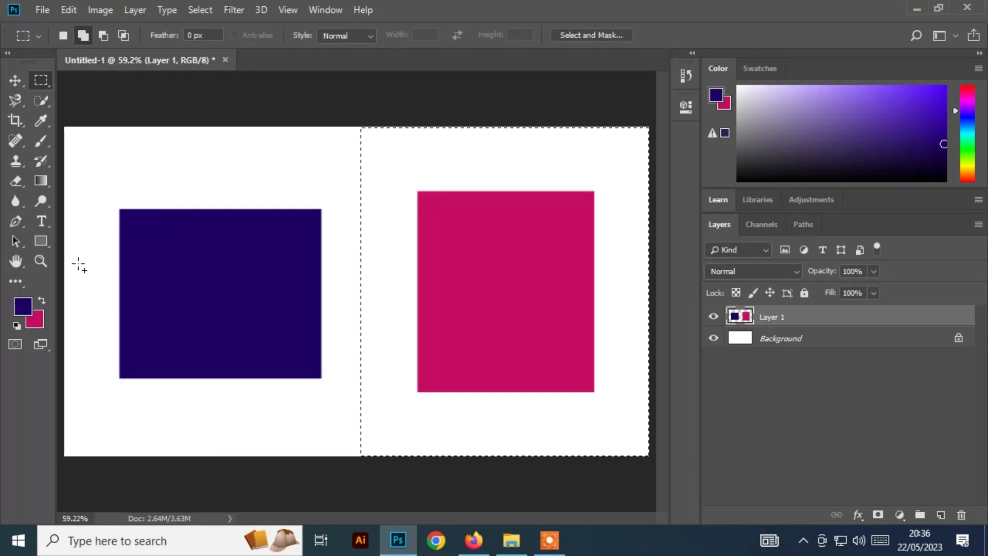
{"action": "key", "text": "Delete"}
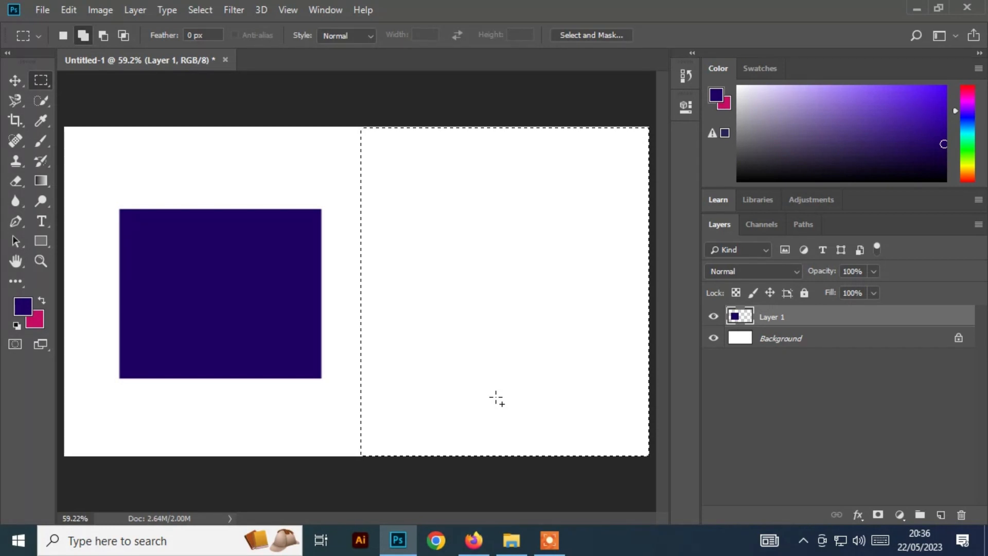
{"action": "key", "text": "ctrl+d"}
Move the remaining navy rectangle towards the middle of the canvas, and delete its layer
{"action": "left_click", "coordinate": [15, 80]}
{"action": "left_click_drag", "start_coordinate": [278, 277], "coordinate": [403, 254]}
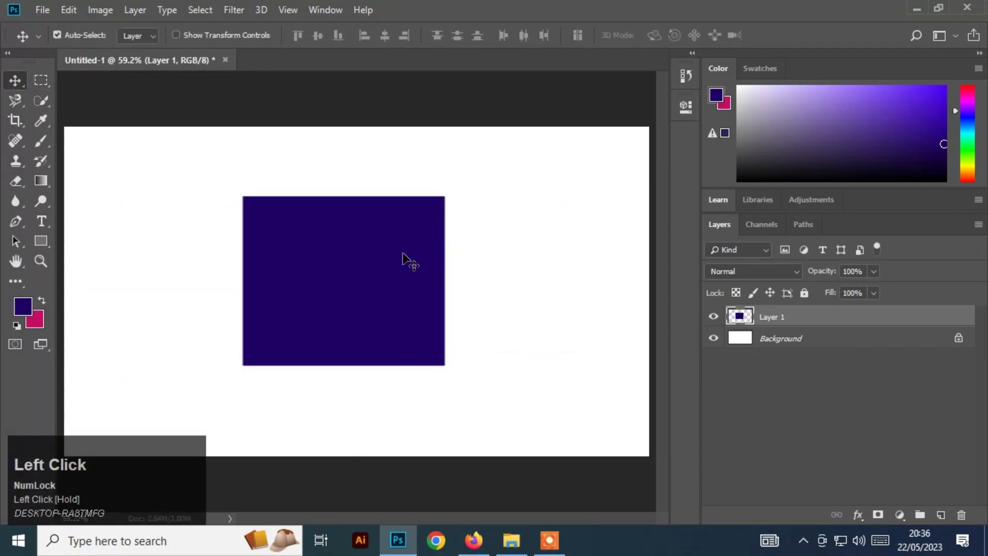
{"action": "left_click_drag", "start_coordinate": [911, 317], "coordinate": [962, 515]}
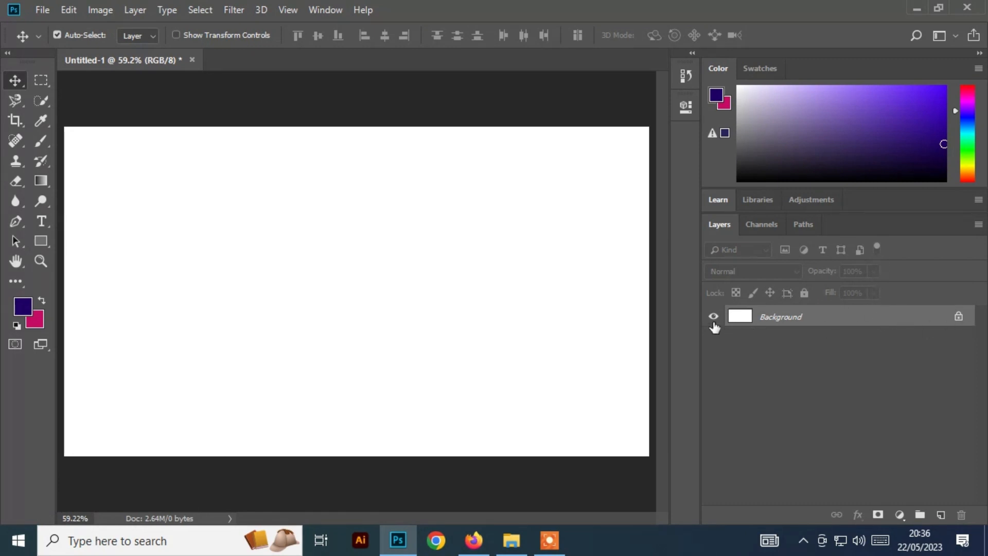
Add and delete an empty layer, and unlock the Background layer to make it a regular layer
{"action": "left_click", "coordinate": [948, 512]}
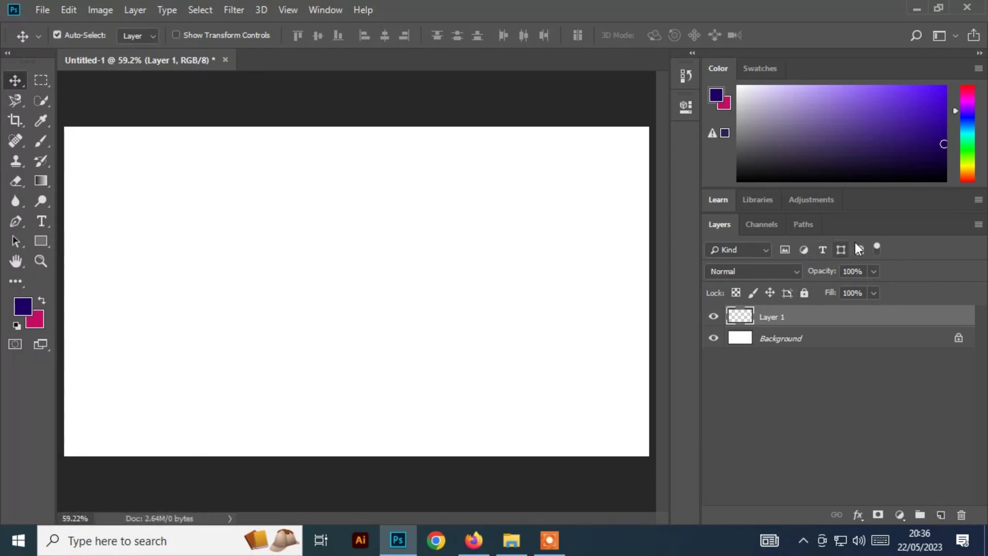
{"action": "left_click_drag", "start_coordinate": [874, 316], "coordinate": [961, 514]}
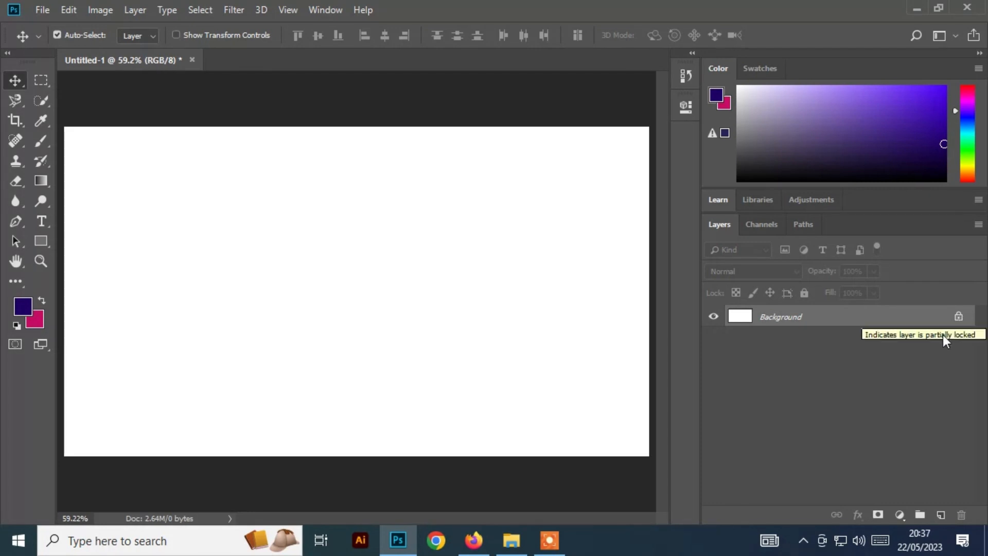
{"action": "left_click", "coordinate": [958, 316]}
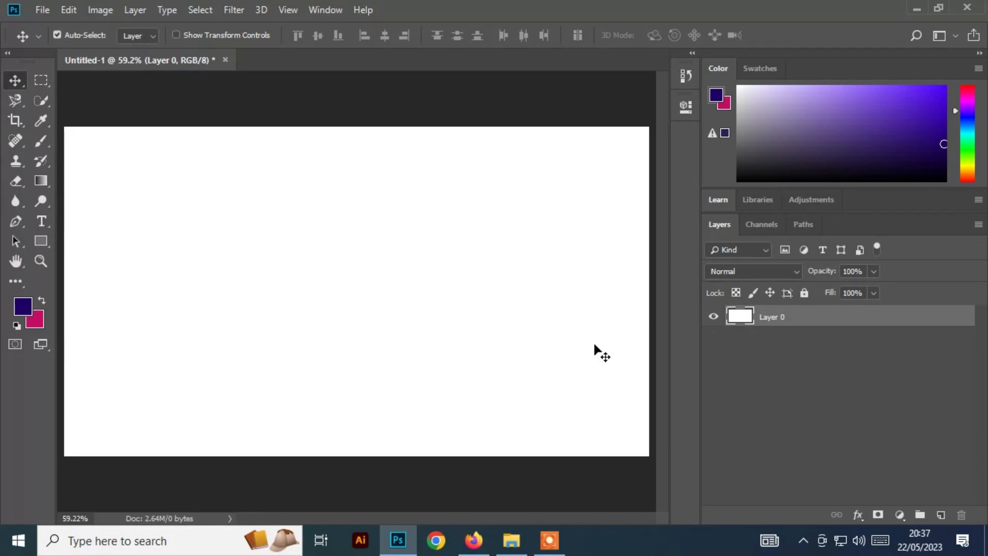
Switch to File Explorer, open the forest and bus photo as a separate Photoshop document, and unlock its Background layer
{"action": "left_click", "coordinate": [512, 540]}
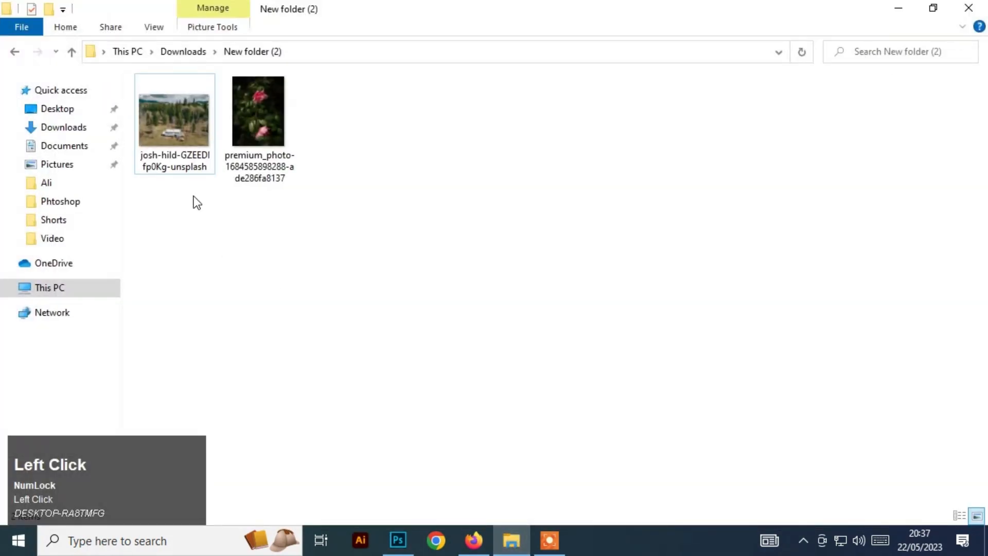
{"action": "left_click_drag", "start_coordinate": [166, 110], "coordinate": [335, 49]}
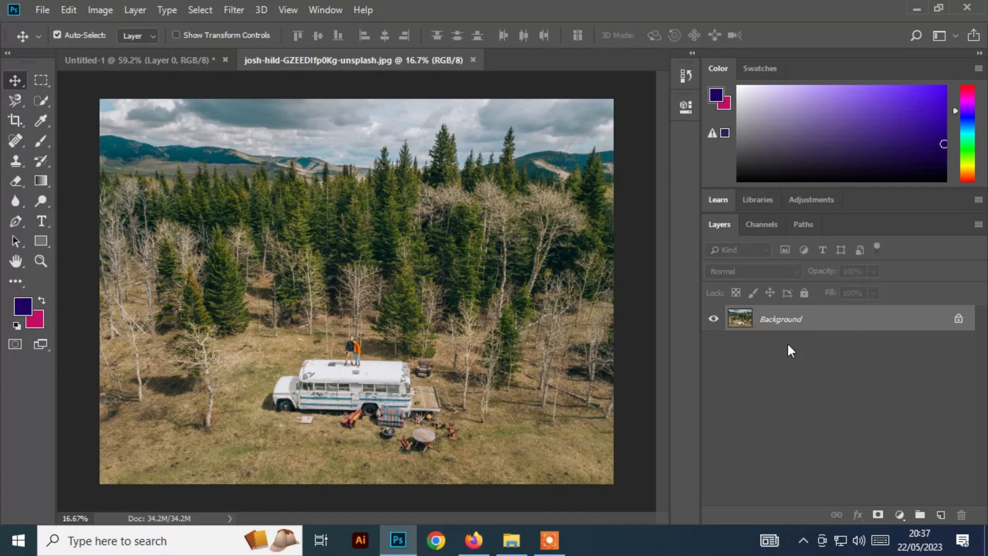
{"action": "left_click", "coordinate": [958, 319]}
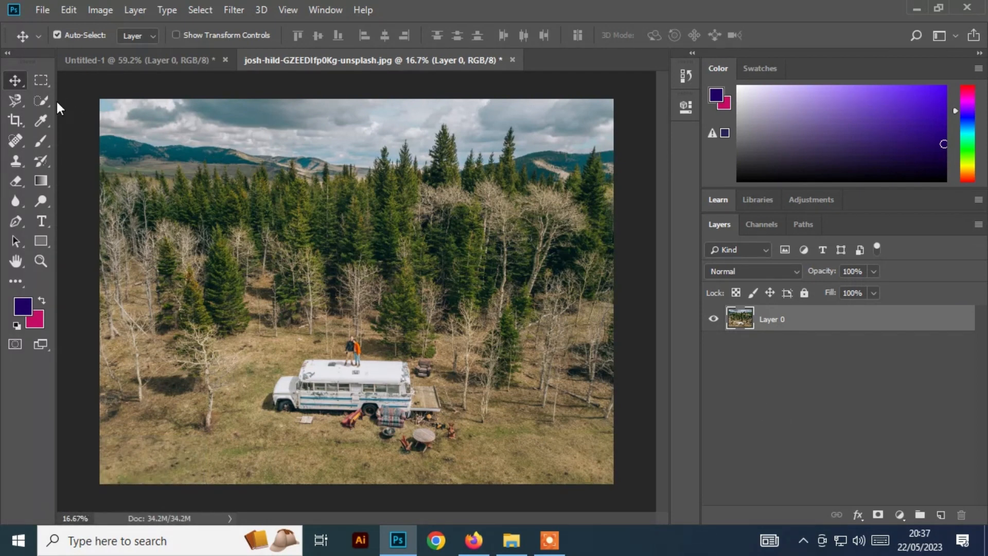
Marquee-select the right half of the forest photo, delete its pixels to transparency and undo the deletion
{"action": "left_click", "coordinate": [40, 81]}
{"action": "left_click_drag", "start_coordinate": [345, 99], "coordinate": [624, 486]}
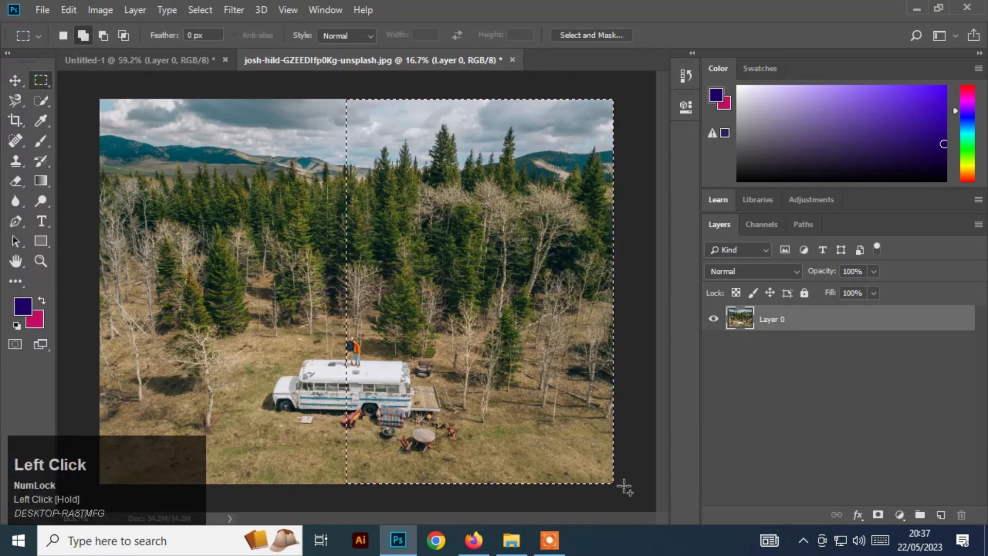
{"action": "key", "text": "Delete"}
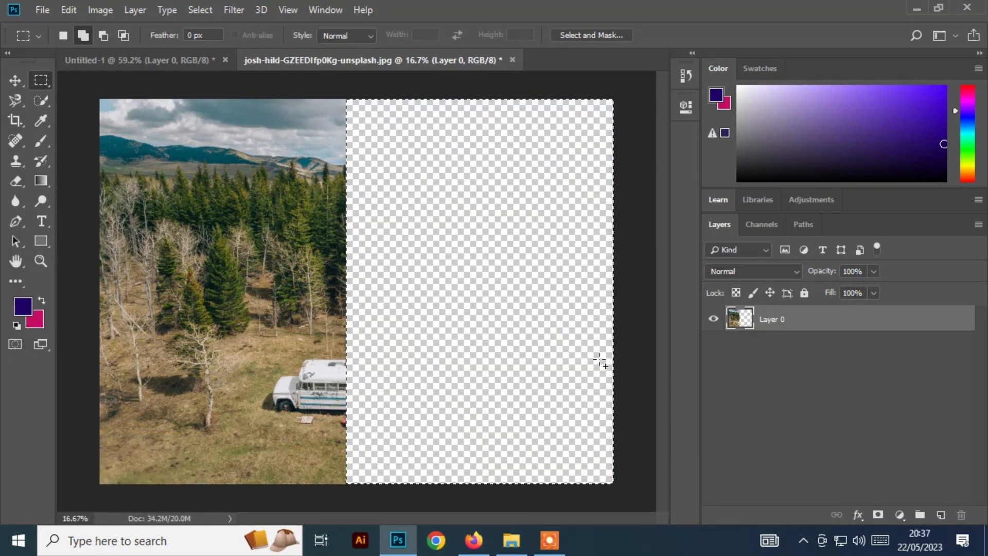
{"action": "key", "text": "ctrl+z"}
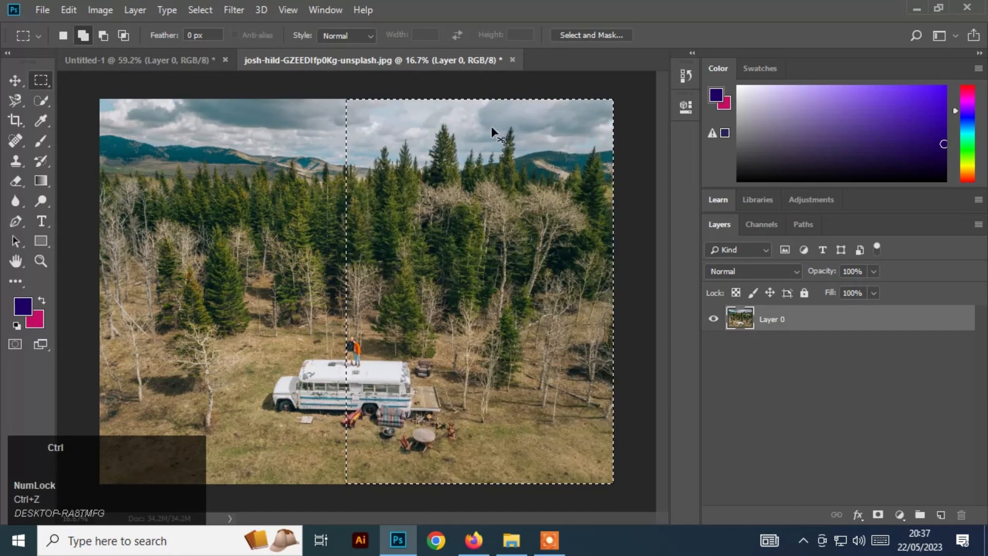
Clear the selection, and vary the forest layer's opacity and fill, returning both to 100%
{"action": "key", "text": "ctrl+d"}
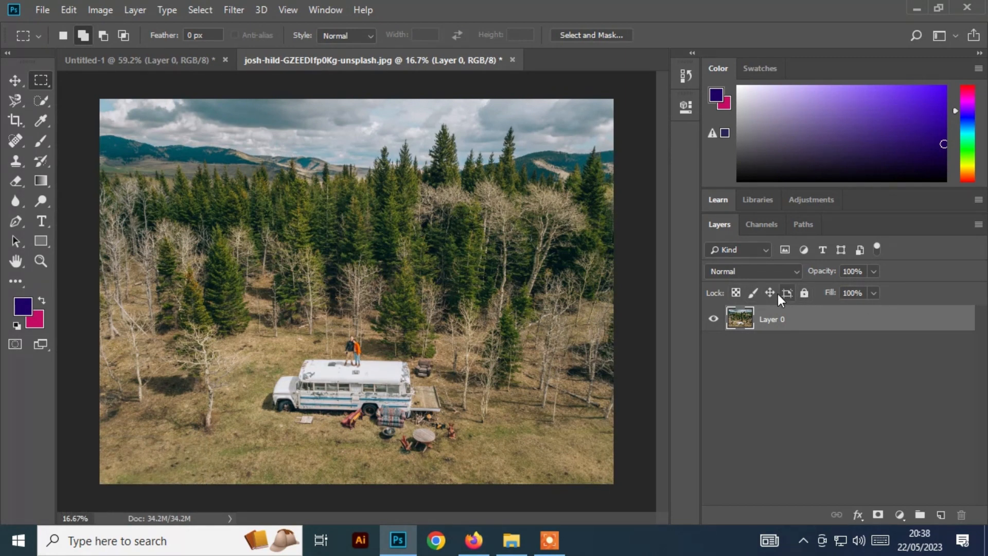
{"action": "left_click", "coordinate": [873, 272]}
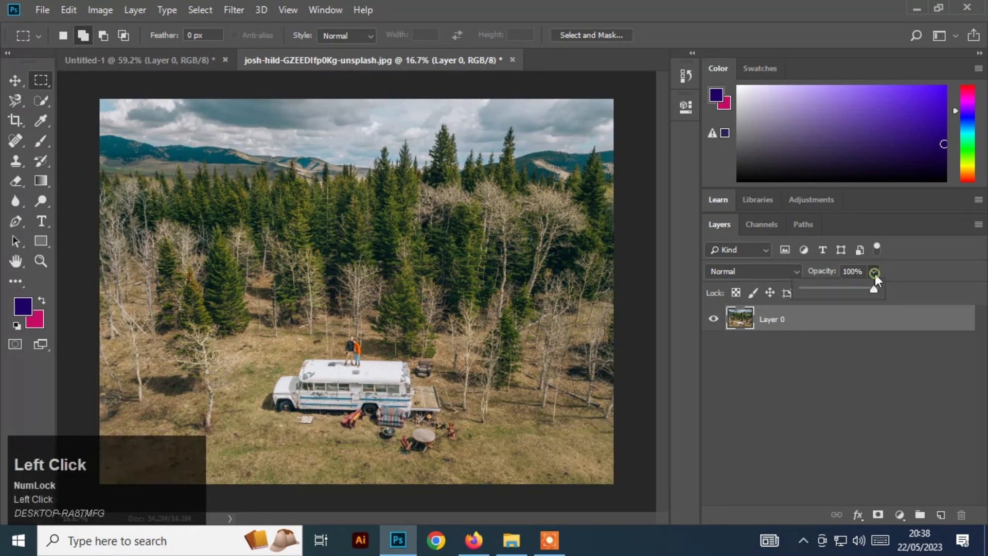
{"action": "left_click_drag", "start_coordinate": [872, 291], "coordinate": [923, 283]}
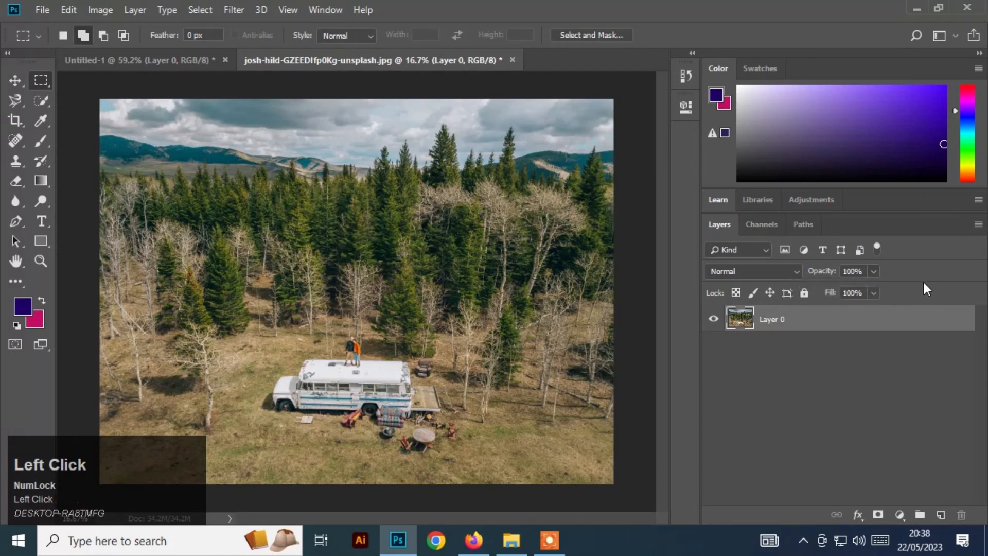
{"action": "left_click", "coordinate": [873, 293]}
{"action": "mouse_move", "coordinate": [878, 314]}
{"action": "left_mouse_down"}
{"action": "mouse_move", "coordinate": [841, 316]}
{"action": "mouse_move", "coordinate": [881, 310]}
{"action": "mouse_move", "coordinate": [869, 307]}
{"action": "left_mouse_up"}
{"action": "left_click_drag", "start_coordinate": [903, 277], "coordinate": [904, 277]}
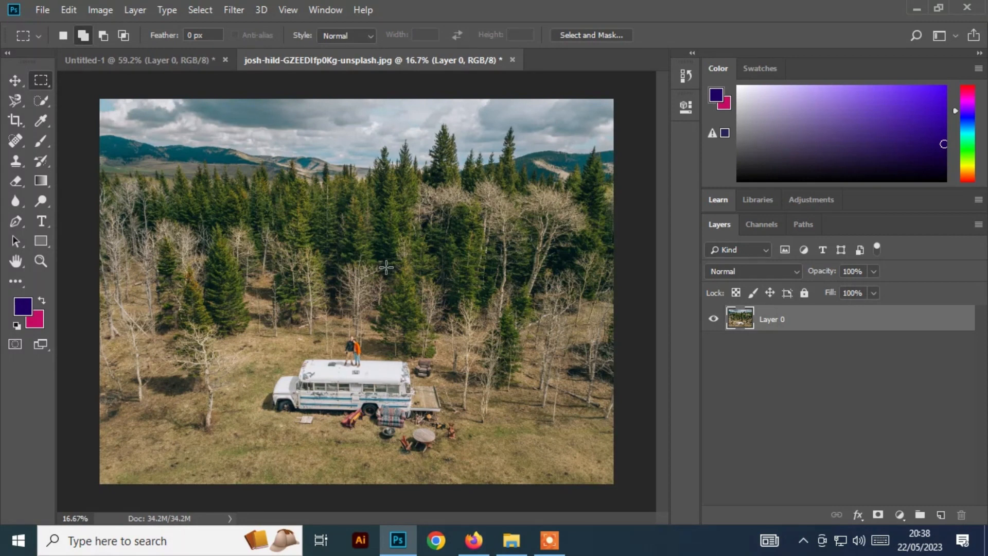
{"action": "left_click", "coordinate": [873, 271]}
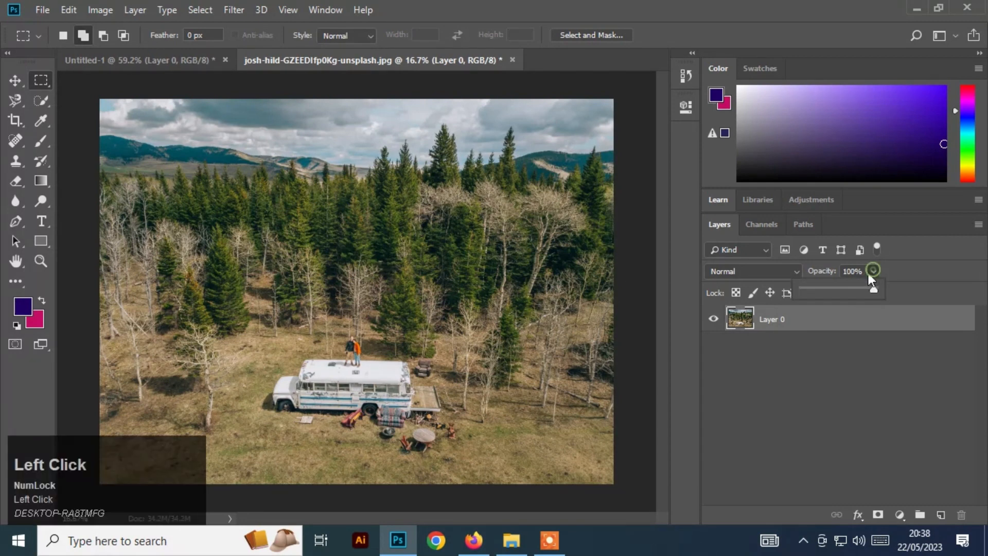
{"action": "left_click_drag", "start_coordinate": [864, 292], "coordinate": [903, 298]}
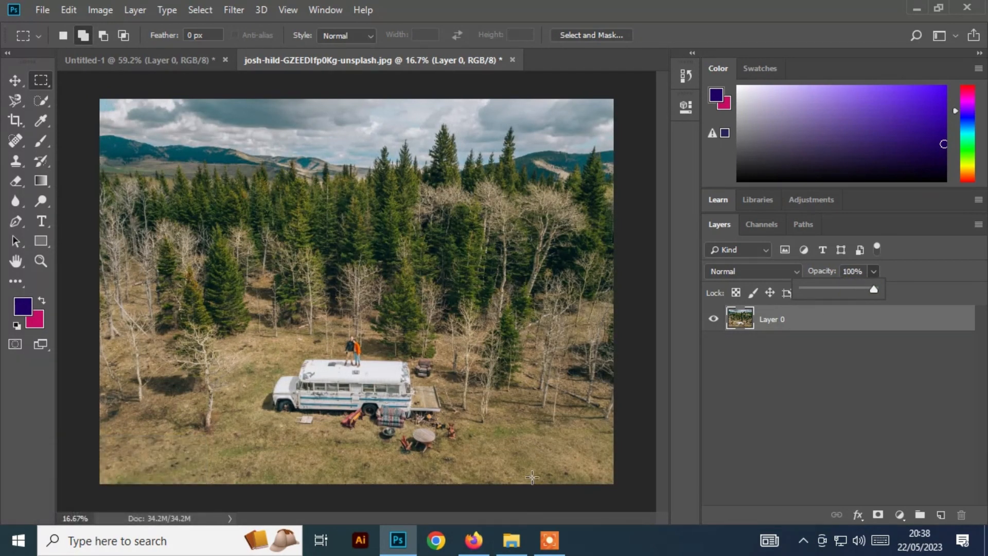
Switch to File Explorer and place the pink flower photo into the forest document as a new layer at its default size
{"action": "left_click", "coordinate": [511, 540]}
{"action": "left_click_drag", "start_coordinate": [257, 88], "coordinate": [356, 290]}
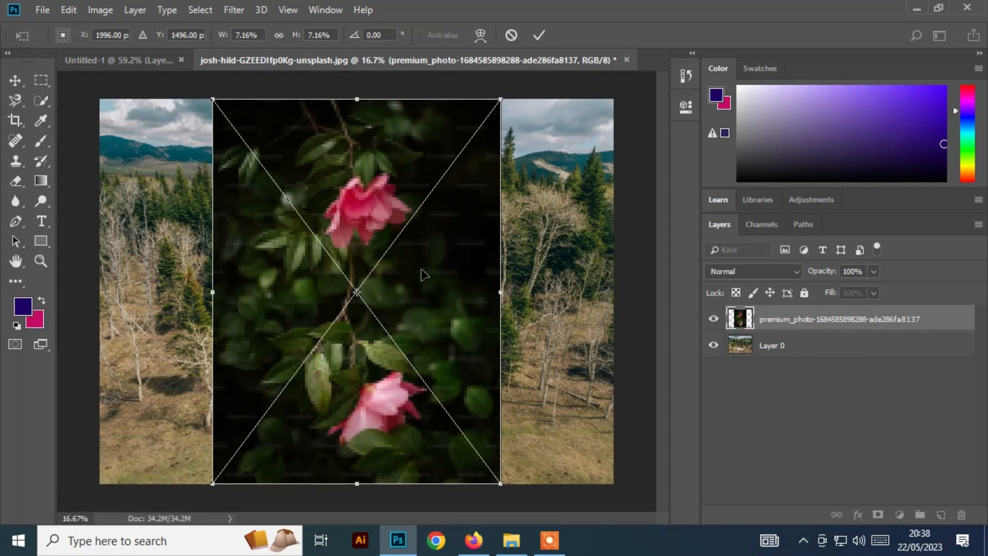
{"action": "key", "text": "Return"}
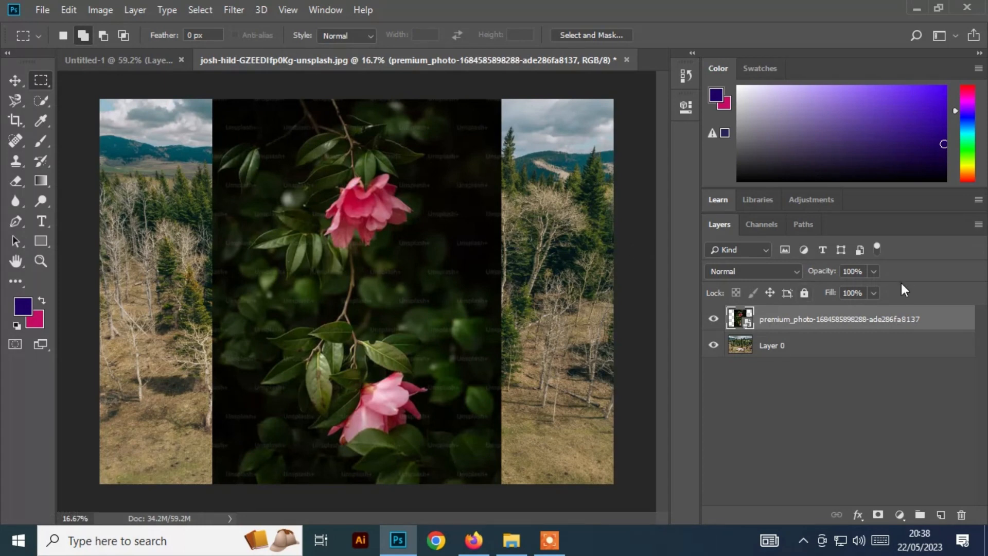
Vary the flower layer's opacity and fill, and return both to 100%
{"action": "left_click", "coordinate": [874, 272]}
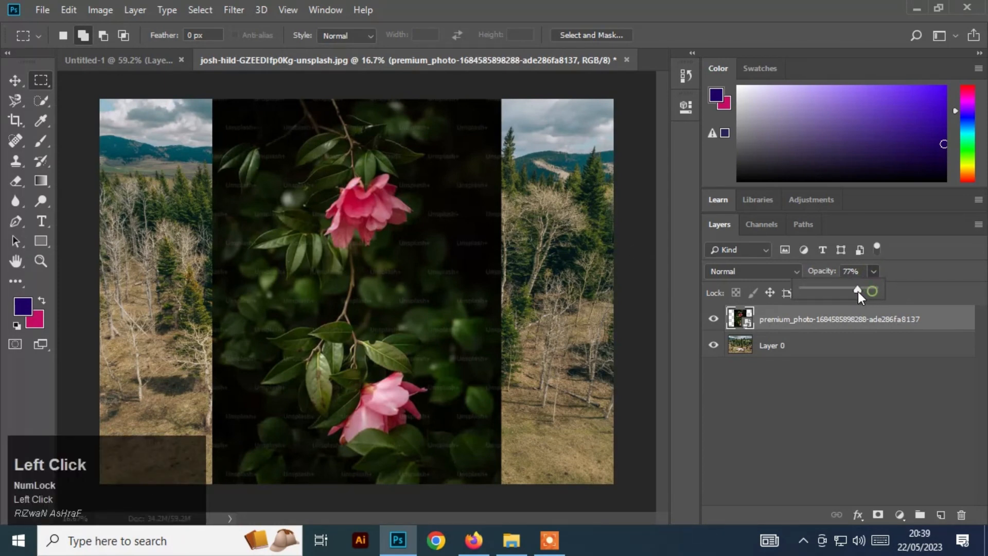
{"action": "left_click_drag", "start_coordinate": [858, 291], "coordinate": [909, 288]}
{"action": "left_click", "coordinate": [873, 291]}
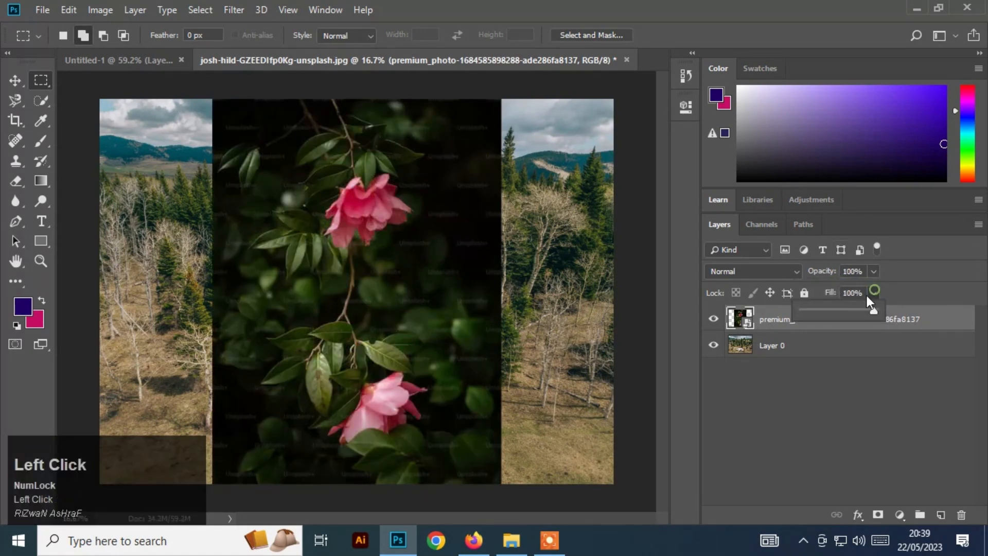
{"action": "left_click_drag", "start_coordinate": [853, 312], "coordinate": [907, 282]}
{"action": "left_click", "coordinate": [908, 287]}
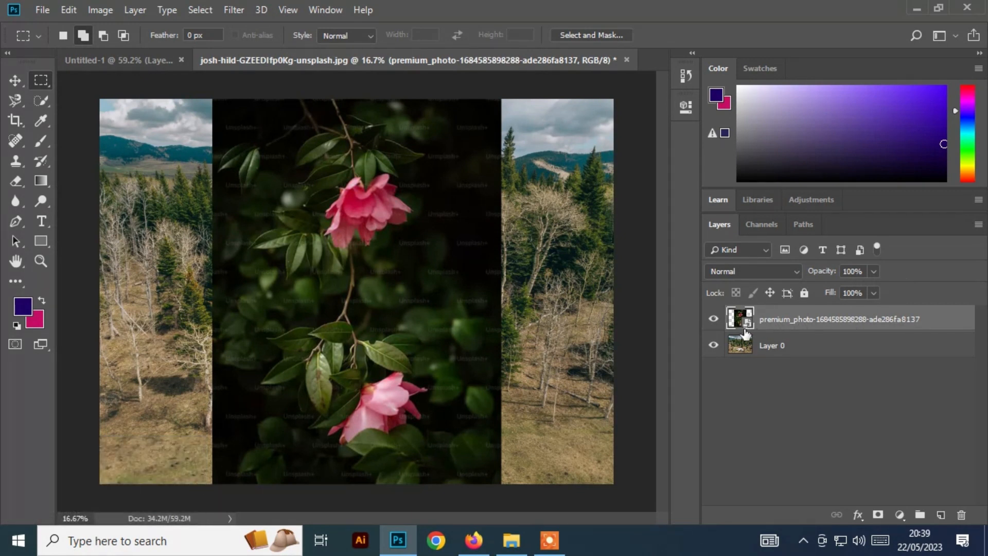
Rasterize the flower layer and lock its transparent pixels
{"action": "right_click", "coordinate": [823, 318]}
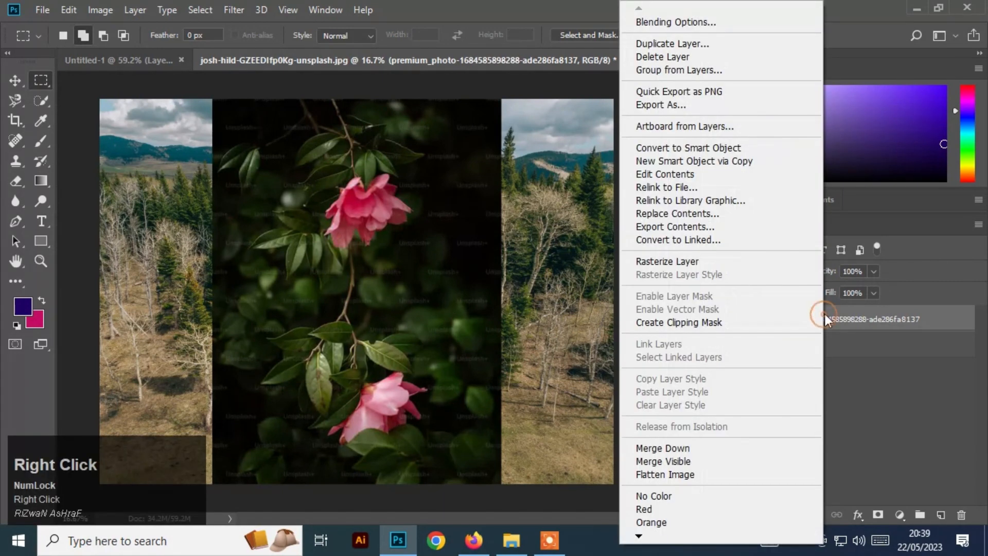
{"action": "left_click", "coordinate": [678, 261]}
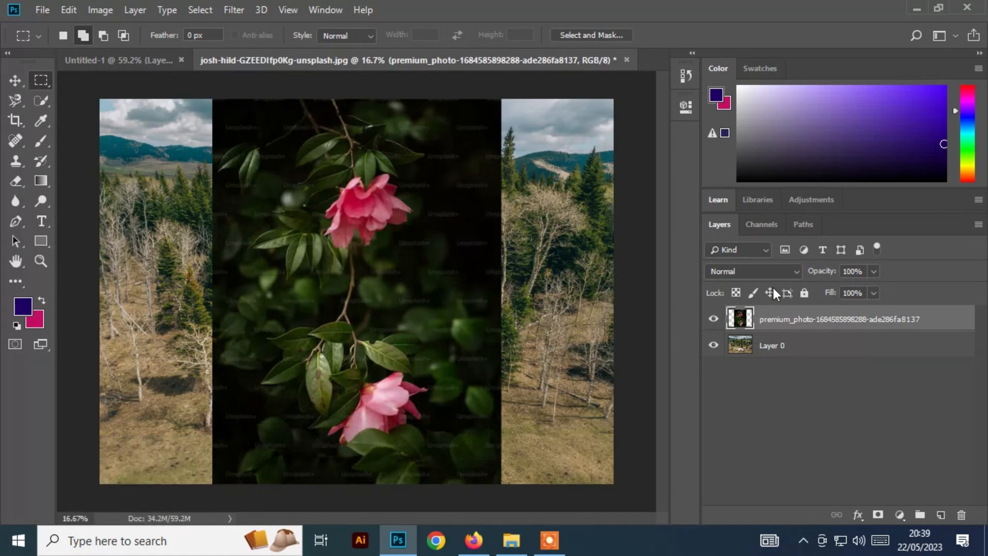
{"action": "left_click", "coordinate": [735, 293]}
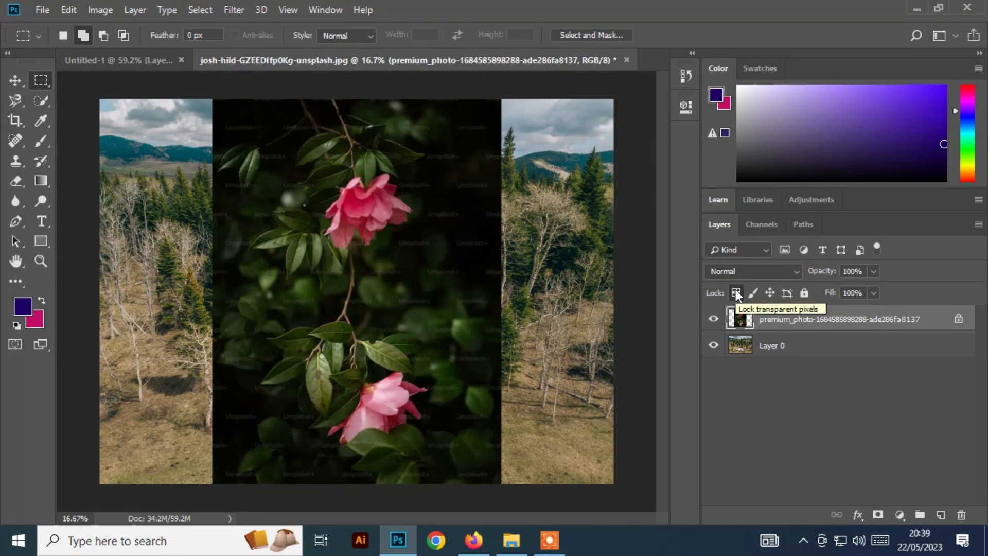
Hide the forest layer and paint navy brush strokes across the flower photo, starting from the transparent area beside it
{"action": "left_click", "coordinate": [715, 347]}
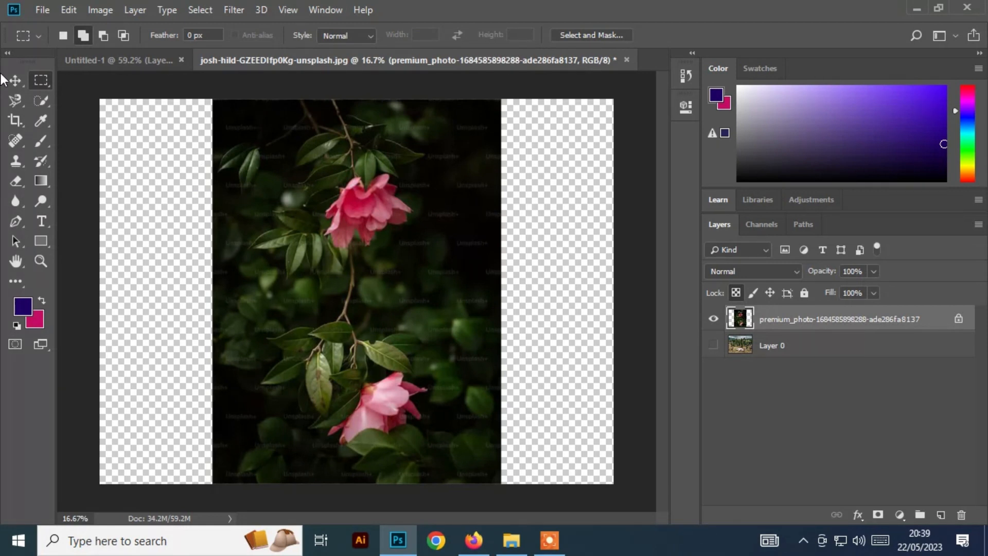
{"action": "left_click", "coordinate": [40, 136]}
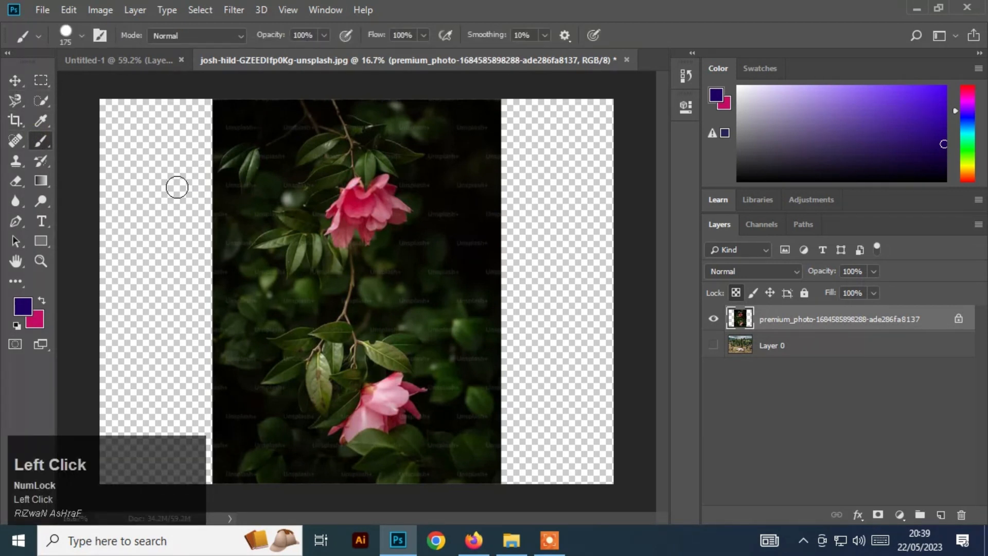
{"action": "left_click_drag", "start_coordinate": [205, 222], "coordinate": [466, 257]}
{"action": "left_click_drag", "start_coordinate": [448, 175], "coordinate": [442, 193]}
{"action": "mouse_move", "coordinate": [387, 330]}
{"action": "left_mouse_down"}
{"action": "mouse_move", "coordinate": [443, 233]}
{"action": "mouse_move", "coordinate": [397, 375]}
{"action": "mouse_move", "coordinate": [506, 251]}
{"action": "left_mouse_up"}
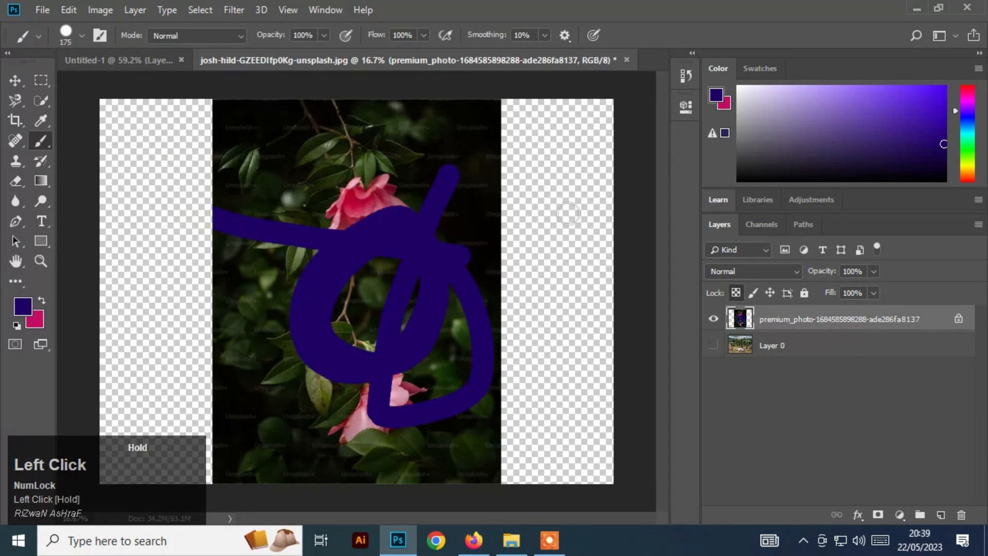
Enlarge the brush to 700 px
{"action": "key", "text": "bracketright"}
{"action": "key", "text": "bracketright"}
{"action": "key", "text": "bracketright"}
{"action": "key", "text": "bracketright"}
{"action": "key", "text": "bracketright"}
{"action": "key", "text": "bracketright"}
{"action": "key", "text": "bracketright"}
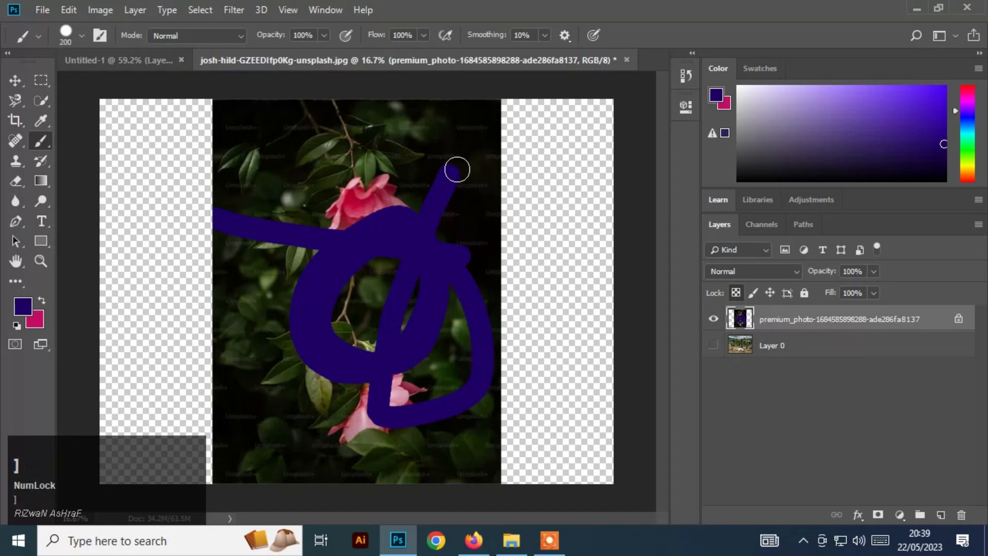
Paint broad navy strokes over the flower photo and its transparent surroundings, and undo all the brush strokes
{"action": "mouse_move", "coordinate": [480, 176]}
{"action": "left_mouse_down"}
{"action": "mouse_move", "coordinate": [241, 229]}
{"action": "mouse_move", "coordinate": [219, 303]}
{"action": "mouse_move", "coordinate": [483, 321]}
{"action": "mouse_move", "coordinate": [441, 384]}
{"action": "mouse_move", "coordinate": [284, 428]}
{"action": "mouse_move", "coordinate": [213, 315]}
{"action": "mouse_move", "coordinate": [541, 284]}
{"action": "mouse_move", "coordinate": [482, 205]}
{"action": "mouse_move", "coordinate": [274, 183]}
{"action": "mouse_move", "coordinate": [287, 192]}
{"action": "mouse_move", "coordinate": [564, 143]}
{"action": "left_mouse_up"}
{"action": "mouse_move", "coordinate": [603, 282]}
{"action": "left_mouse_down"}
{"action": "mouse_move", "coordinate": [547, 188]}
{"action": "mouse_move", "coordinate": [585, 271]}
{"action": "mouse_move", "coordinate": [527, 254]}
{"action": "left_mouse_up"}
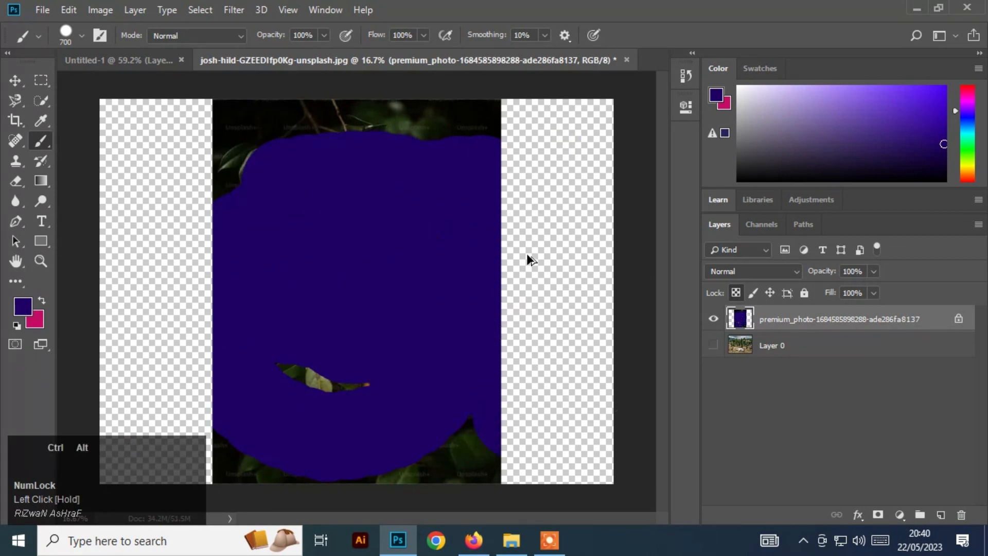
{"action": "key", "text": "ctrl+alt+z"}
{"action": "key", "text": "ctrl+alt+z"}
{"action": "key", "text": "ctrl+alt+z"}
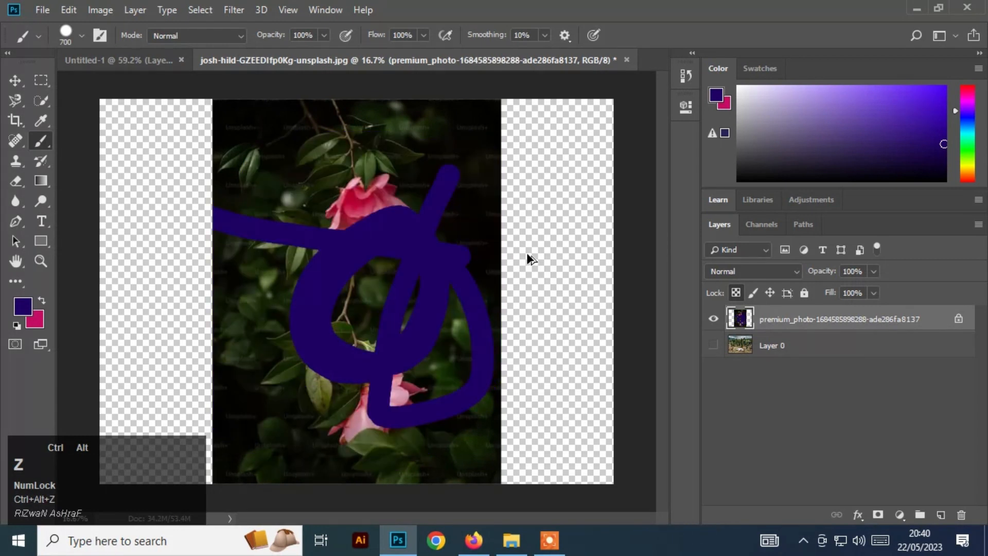
{"action": "key", "text": "ctrl+alt+z"}
{"action": "key", "text": "ctrl+alt+z"}
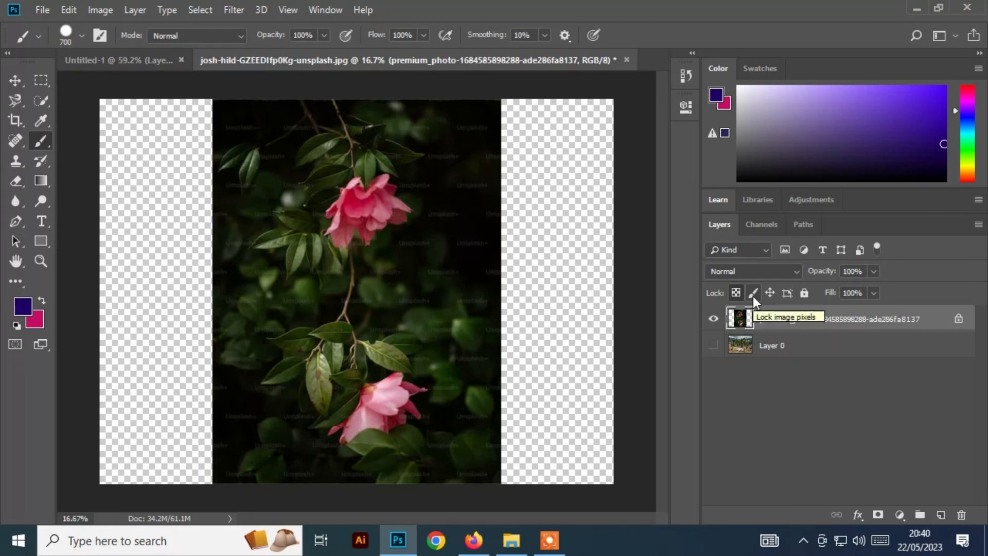
Switch the flower layer's lock from transparent pixels to image pixels, and try to paint on the layer
{"action": "left_click", "coordinate": [752, 294]}
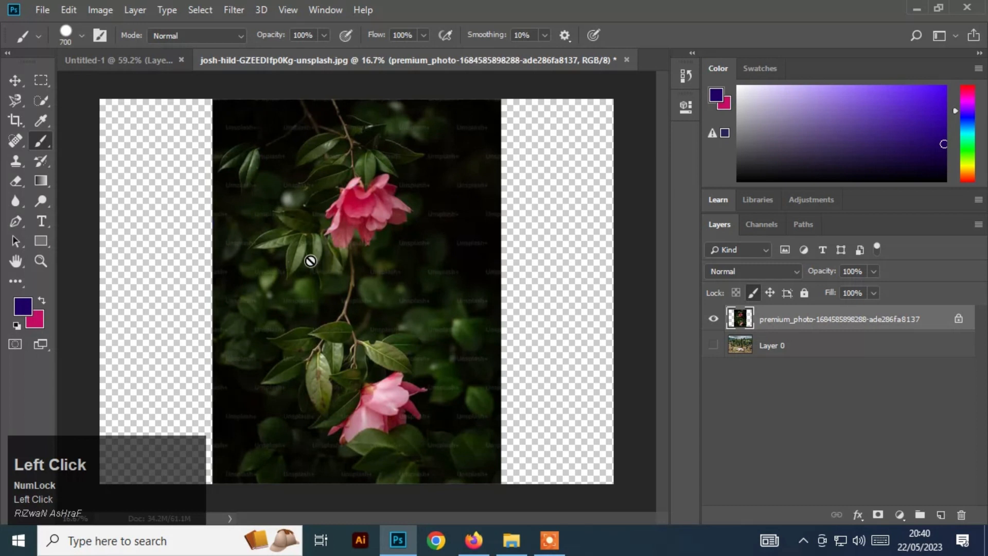
{"action": "left_click", "coordinate": [113, 136]}
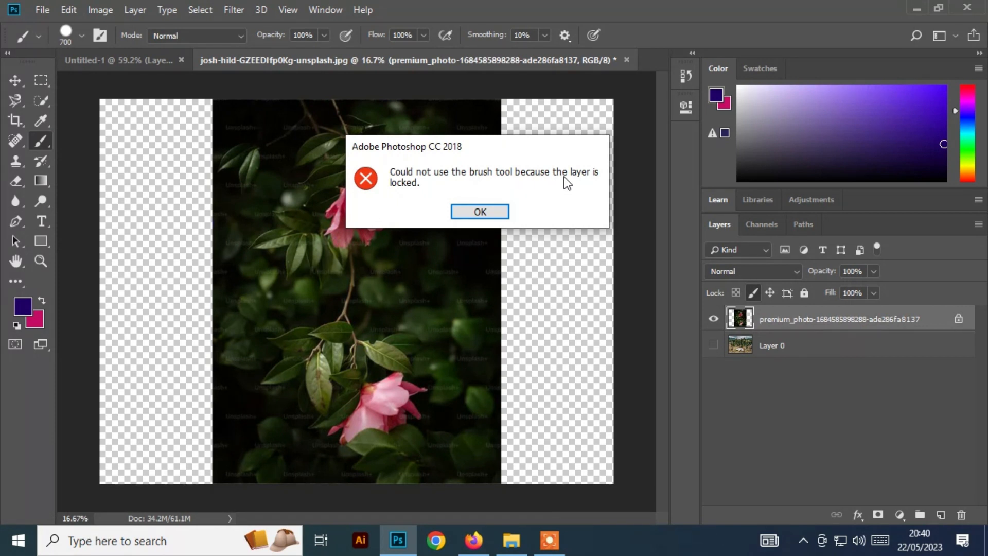
{"action": "left_click", "coordinate": [481, 212]}
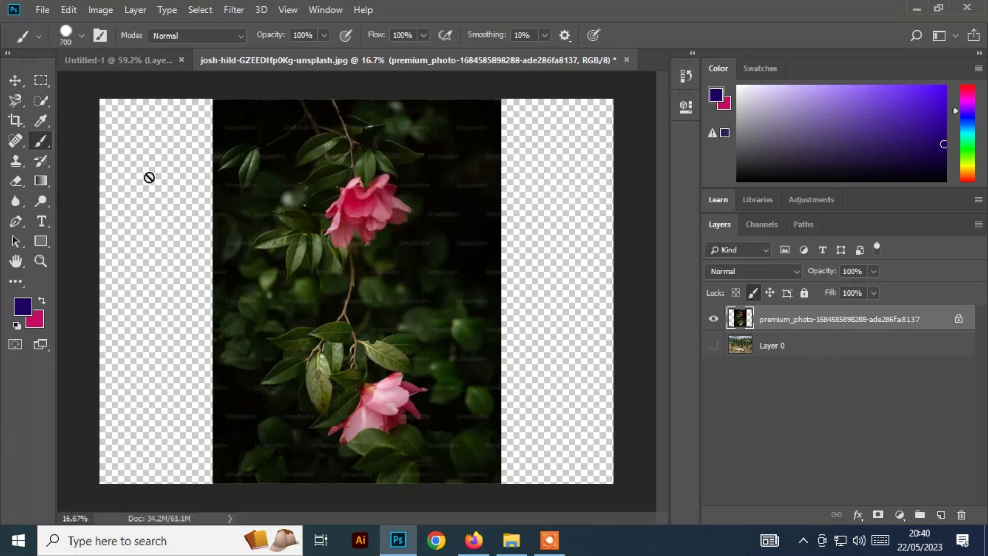
Free-transform the pixel-locked flower photo, try scaling it about its centre and return it to 100%
{"action": "key", "text": "ctrl+t"}
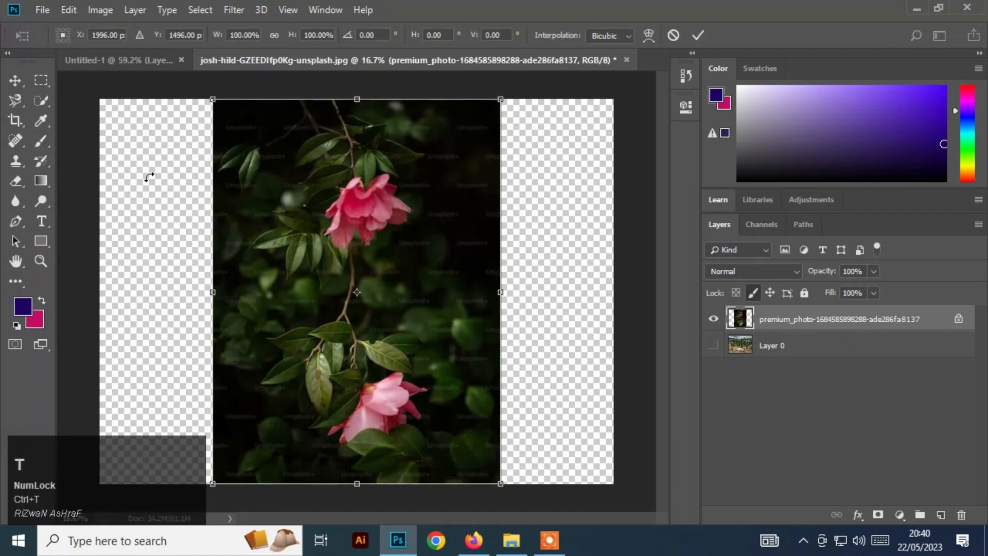
{"action": "left_click", "coordinate": [15, 81]}
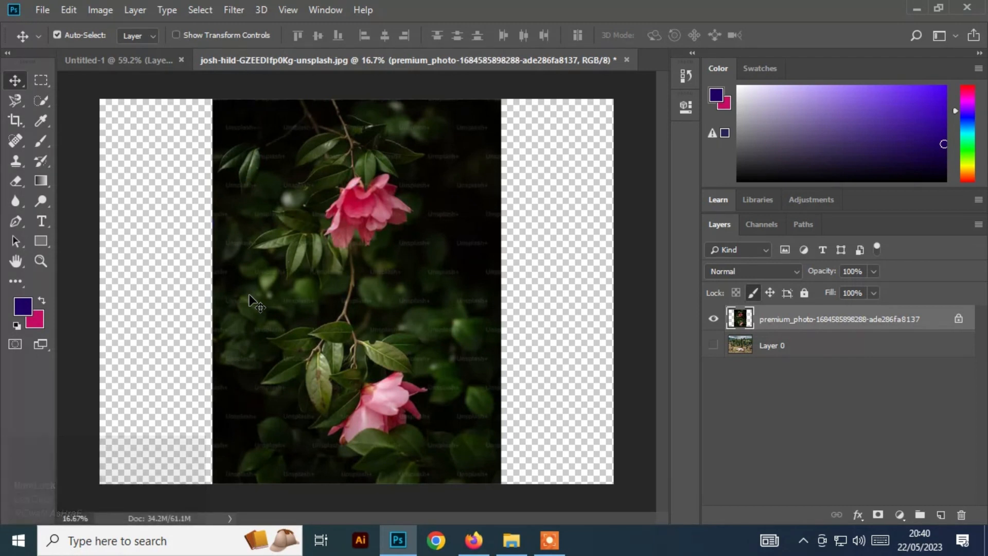
{"action": "key", "text": "ctrl+t"}
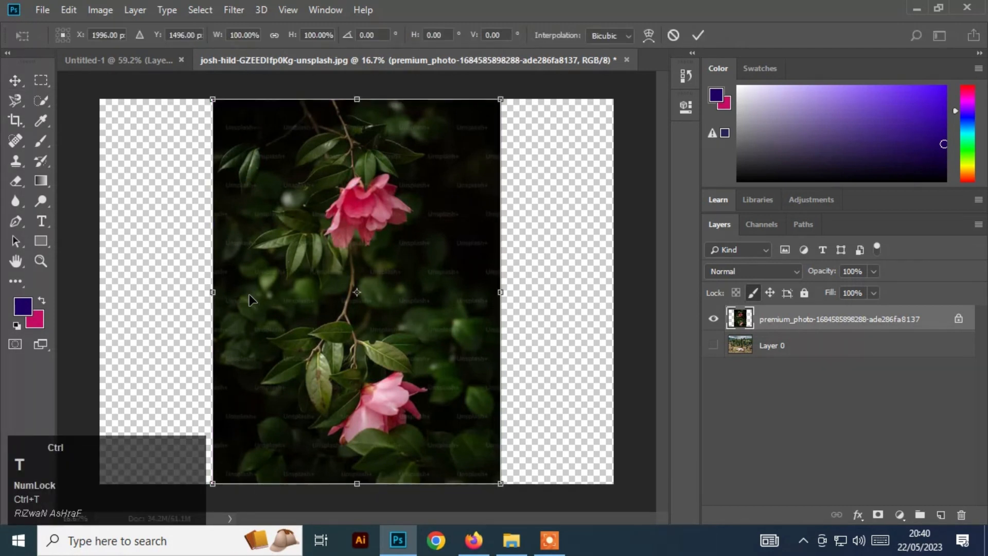
{"action": "mouse_move", "coordinate": [500, 485]}
{"action": "left_mouse_down"}
{"action": "mouse_move", "coordinate": [457, 427]}
{"action": "mouse_move", "coordinate": [500, 484]}
{"action": "left_mouse_up"}
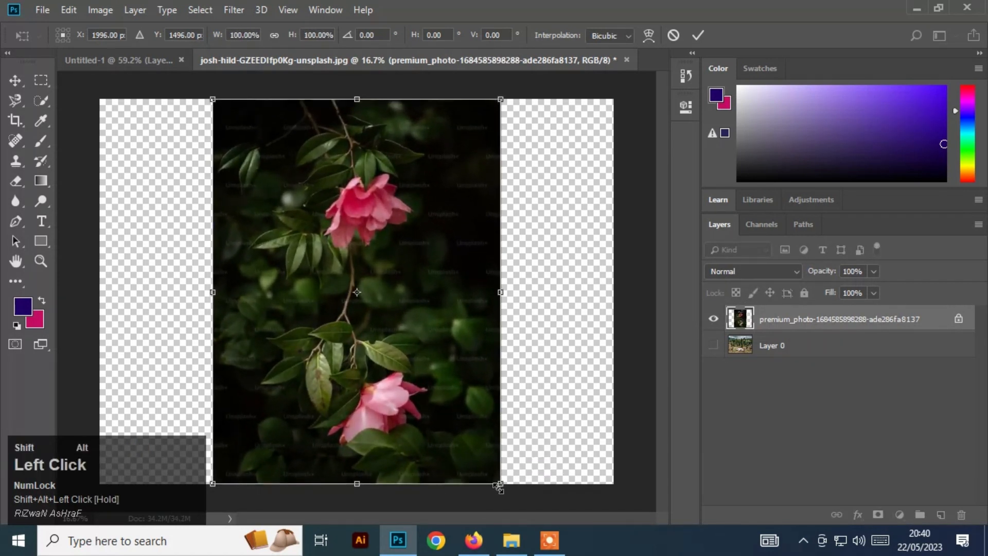
{"action": "key", "text": "Return"}
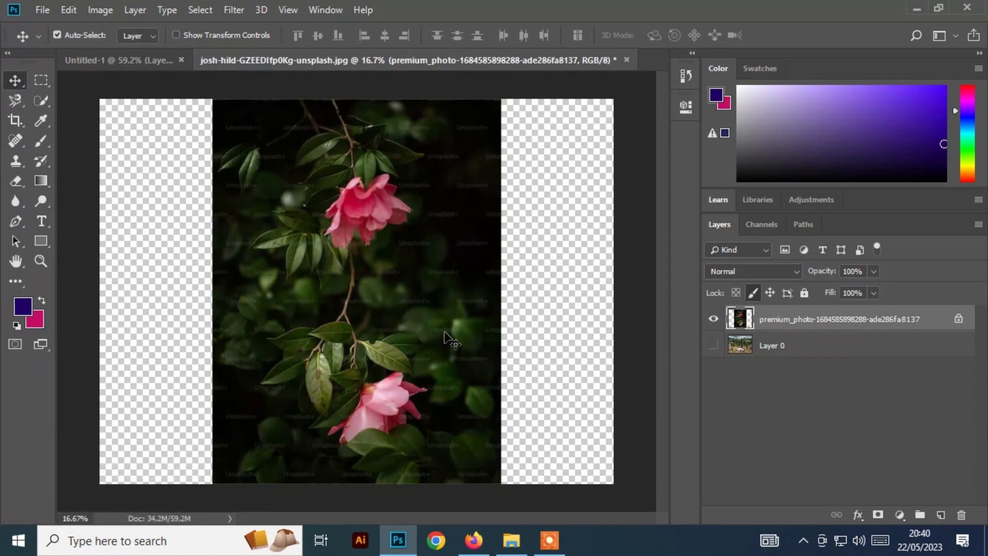
Show the forest layer again and lock the flower layer's position
{"action": "left_click", "coordinate": [714, 346]}
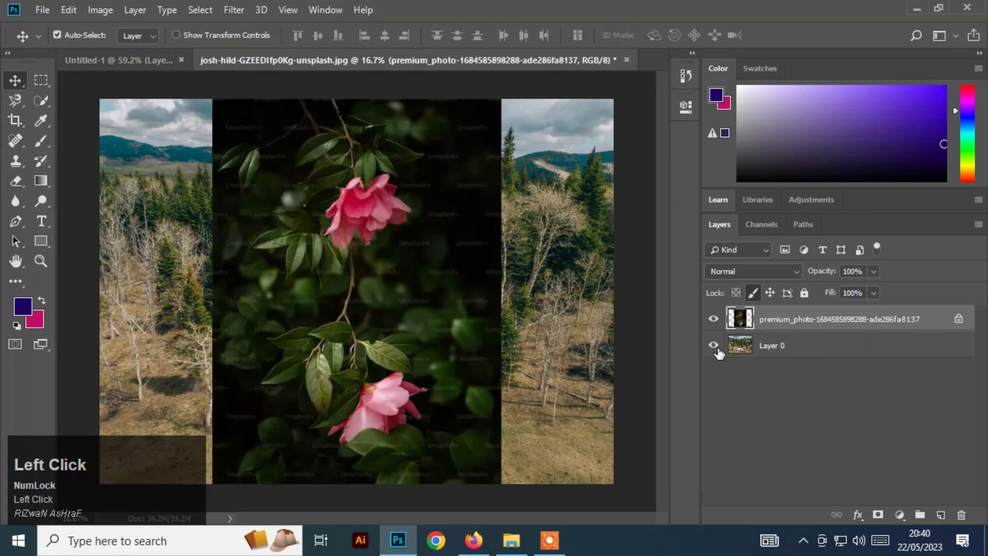
{"action": "left_click", "coordinate": [766, 298]}
Try to move the position-locked flower photo, put the shifted forest photo back in place and reselect the flower layer
{"action": "mouse_move", "coordinate": [412, 306]}
{"action": "left_mouse_down"}
{"action": "mouse_move", "coordinate": [461, 326]}
{"action": "mouse_move", "coordinate": [428, 303]}
{"action": "mouse_move", "coordinate": [372, 307]}
{"action": "mouse_move", "coordinate": [415, 299]}
{"action": "left_mouse_up"}
{"action": "left_click", "coordinate": [828, 324]}
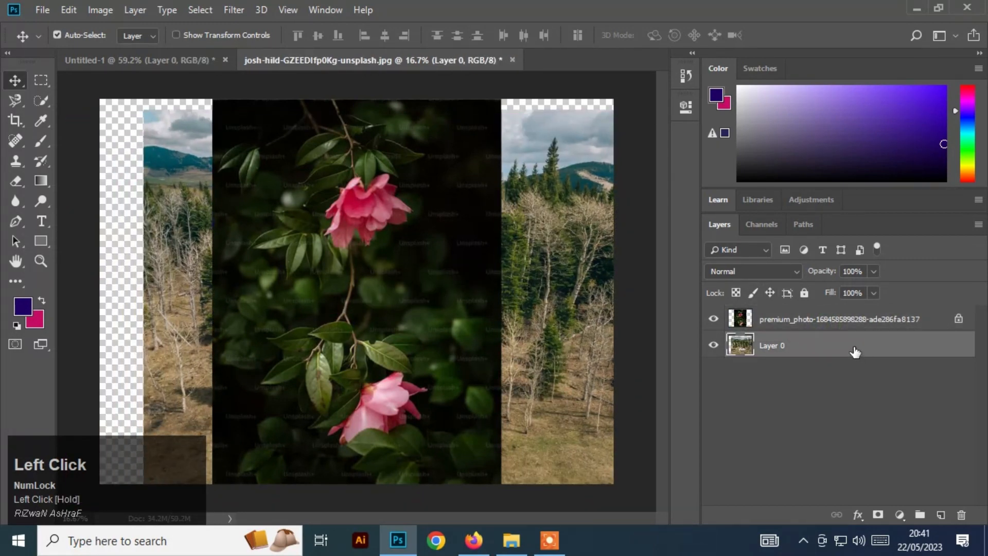
{"action": "left_click_drag", "start_coordinate": [511, 360], "coordinate": [469, 351]}
{"action": "left_click", "coordinate": [775, 319]}
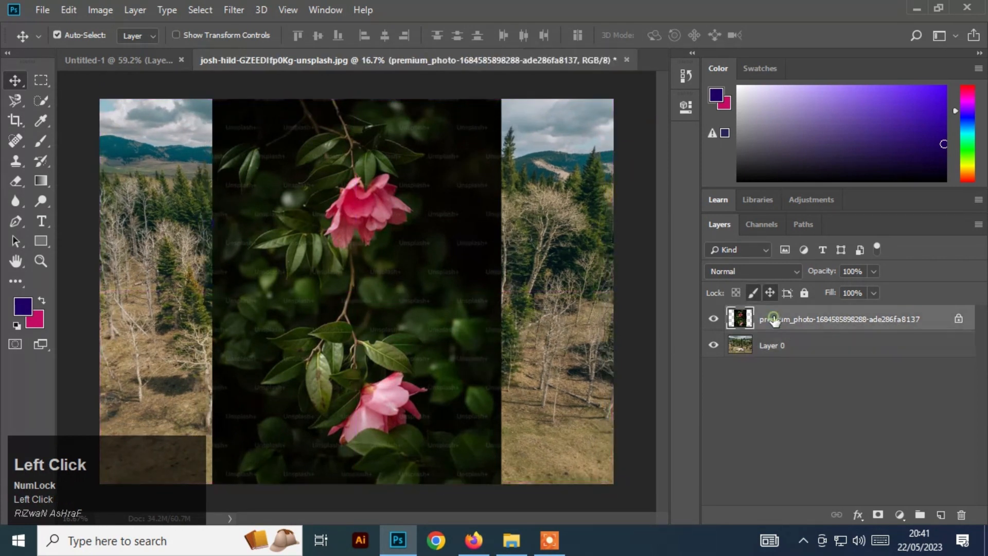
Remove the image pixels lock from the flower layer, try moving the photo with its position locked, and reselect its layer
{"action": "left_click", "coordinate": [754, 292]}
{"action": "mouse_move", "coordinate": [434, 203]}
{"action": "left_mouse_down"}
{"action": "mouse_move", "coordinate": [469, 247]}
{"action": "mouse_move", "coordinate": [432, 203]}
{"action": "mouse_move", "coordinate": [434, 181]}
{"action": "mouse_move", "coordinate": [434, 204]}
{"action": "left_mouse_up"}
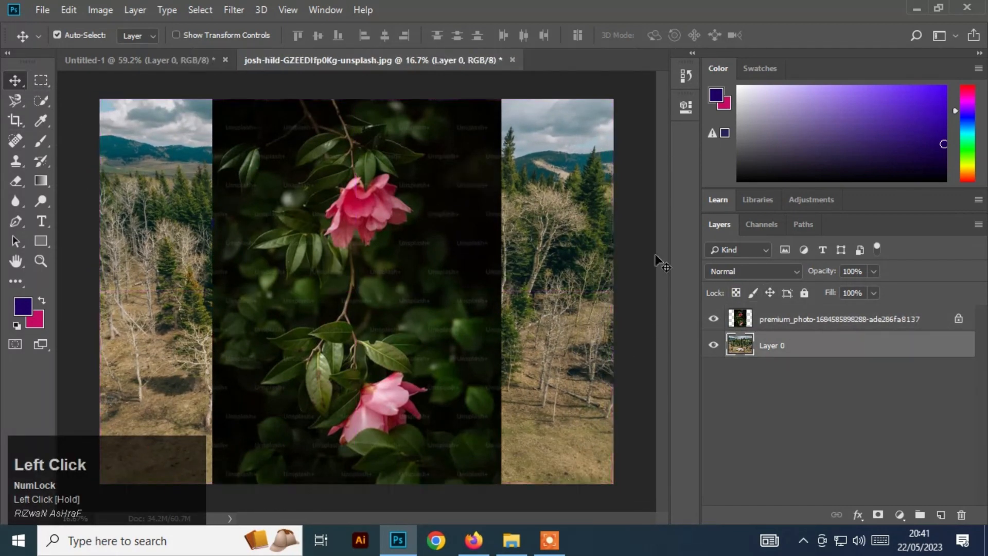
{"action": "left_click", "coordinate": [775, 320]}
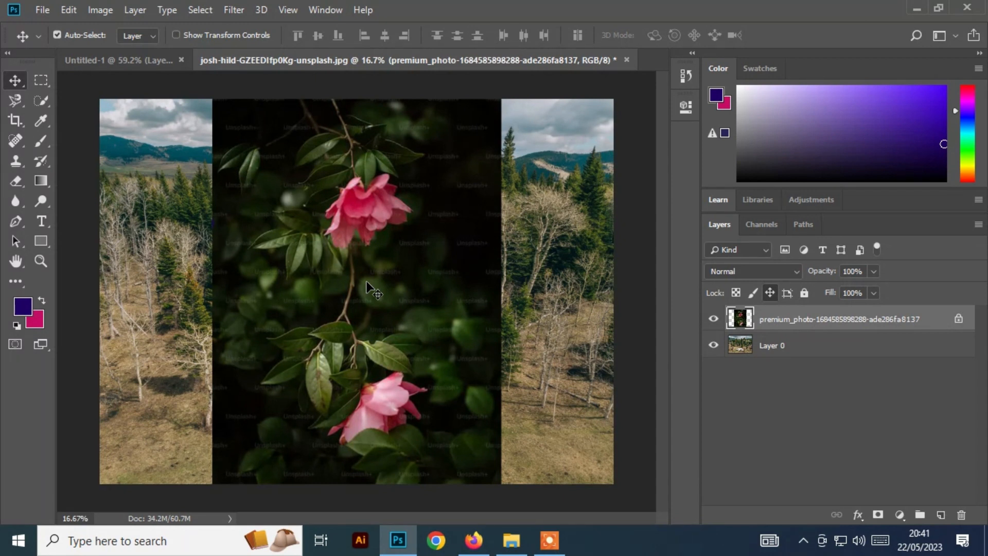
Paint a navy 700 px brush stroke on the position-locked flower layer, over the upper-left part of the canvas
{"action": "left_click", "coordinate": [41, 141]}
{"action": "left_click", "coordinate": [155, 167]}
{"action": "left_click_drag", "start_coordinate": [205, 200], "coordinate": [211, 198]}
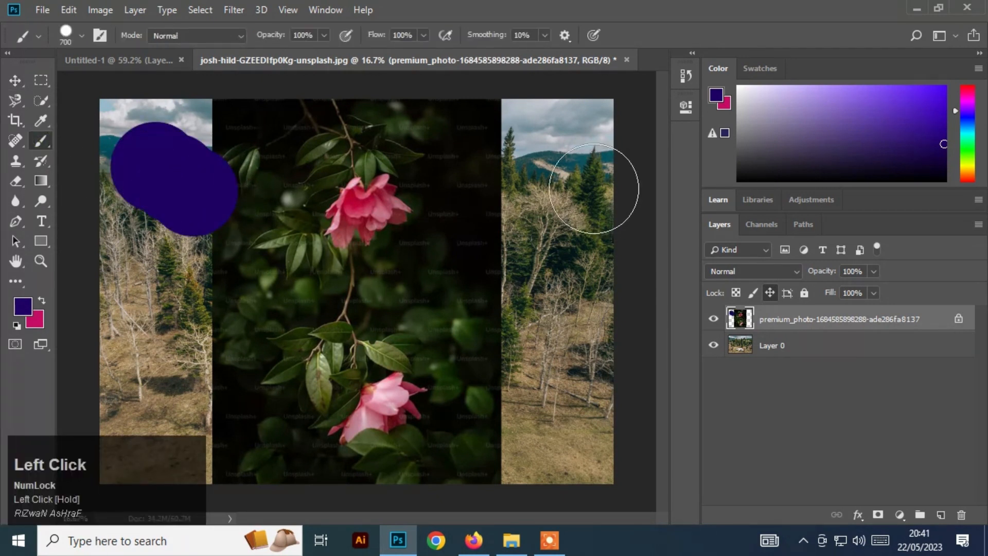
Paint two more navy strokes over the right forest strip and the upper flower, and undo all three strokes on the flower layer
{"action": "left_click_drag", "start_coordinate": [592, 187], "coordinate": [503, 214]}
{"action": "left_click_drag", "start_coordinate": [350, 157], "coordinate": [364, 297]}
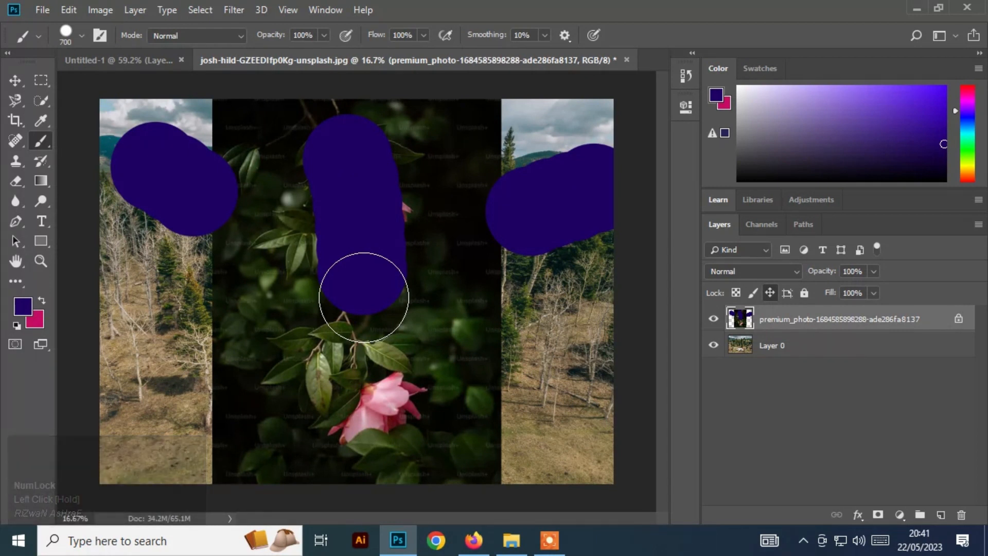
{"action": "key", "text": "ctrl+alt+z"}
{"action": "key", "text": "ctrl+alt+z"}
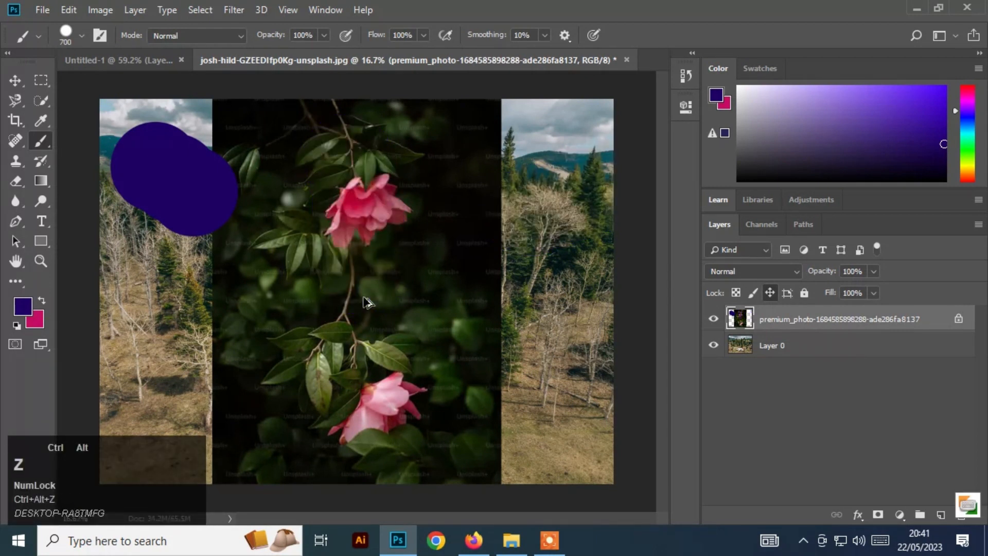
{"action": "key", "text": "ctrl+alt+z"}
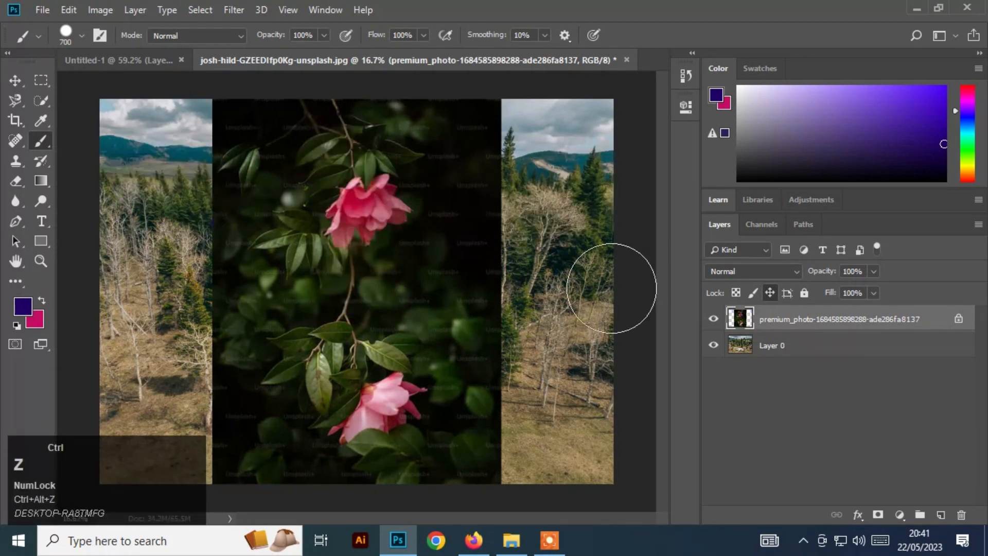
Lock the flower layer's transparent pixels, test navy brush strokes over both forest strips and the flower photo, and undo the painting
{"action": "left_click", "coordinate": [737, 292]}
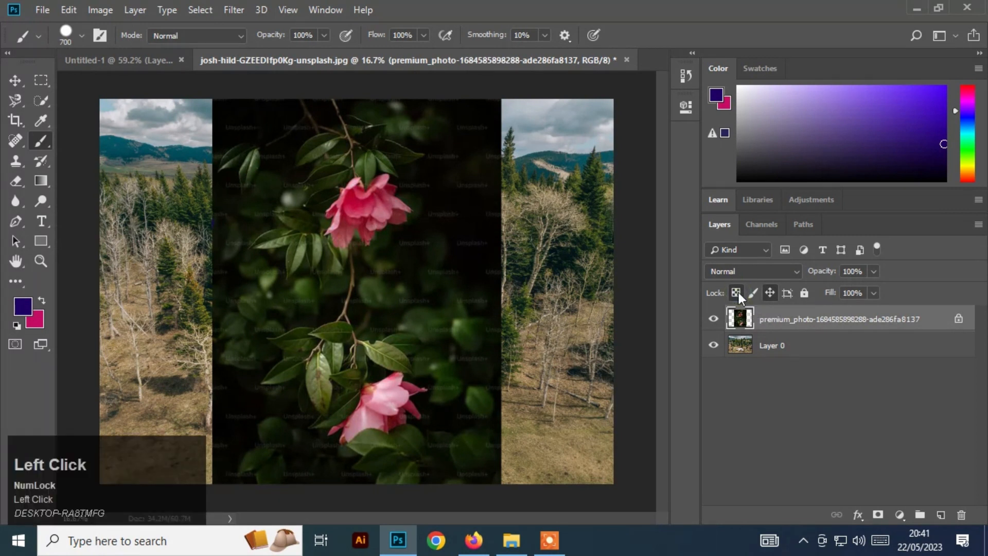
{"action": "left_click_drag", "start_coordinate": [152, 183], "coordinate": [138, 440]}
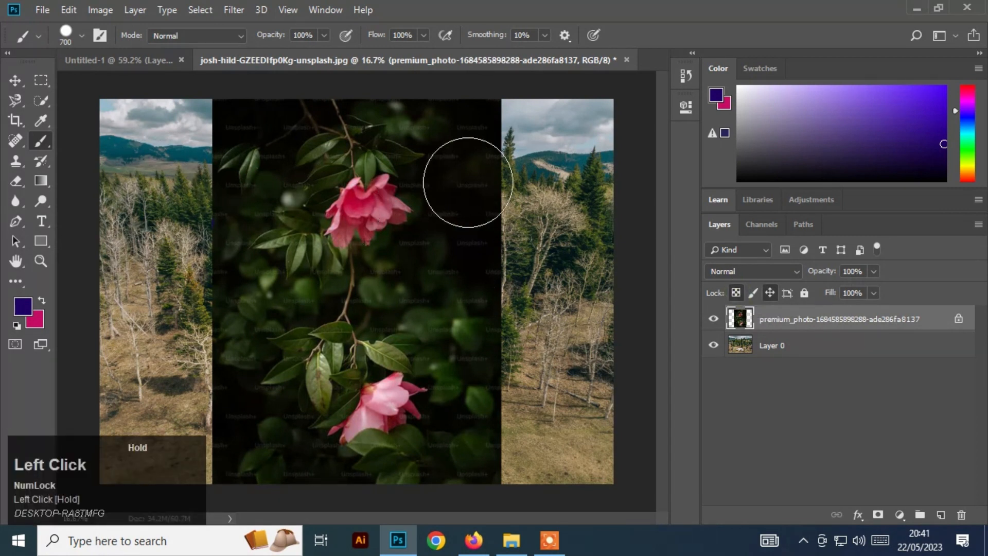
{"action": "mouse_move", "coordinate": [547, 179]}
{"action": "left_mouse_down"}
{"action": "mouse_move", "coordinate": [585, 324]}
{"action": "mouse_move", "coordinate": [590, 226]}
{"action": "mouse_move", "coordinate": [586, 210]}
{"action": "mouse_move", "coordinate": [587, 330]}
{"action": "left_mouse_up"}
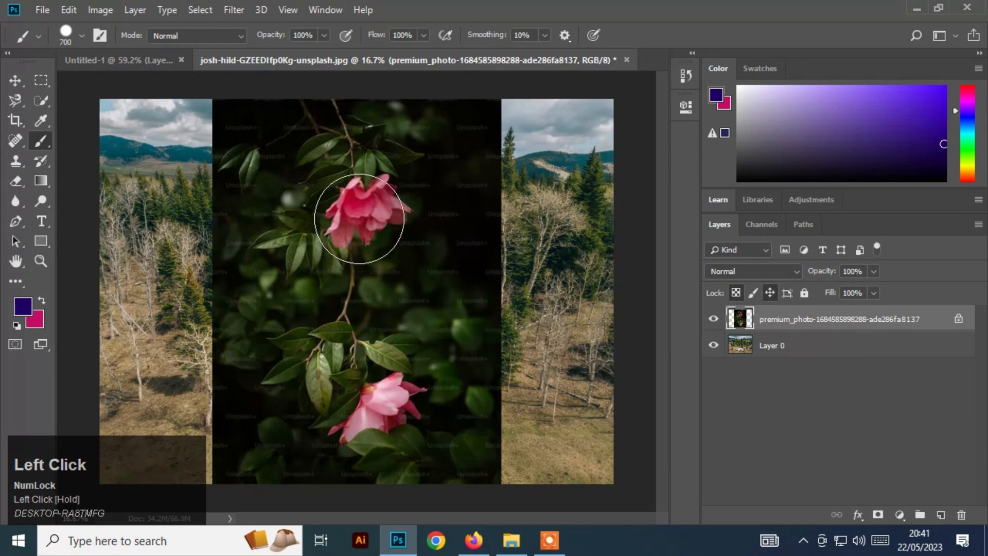
{"action": "mouse_move", "coordinate": [357, 213]}
{"action": "left_mouse_down"}
{"action": "mouse_move", "coordinate": [335, 245]}
{"action": "mouse_move", "coordinate": [323, 347]}
{"action": "mouse_move", "coordinate": [507, 330]}
{"action": "mouse_move", "coordinate": [486, 269]}
{"action": "mouse_move", "coordinate": [341, 214]}
{"action": "mouse_move", "coordinate": [276, 270]}
{"action": "left_mouse_up"}
{"action": "key", "text": "ctrl+alt+z"}
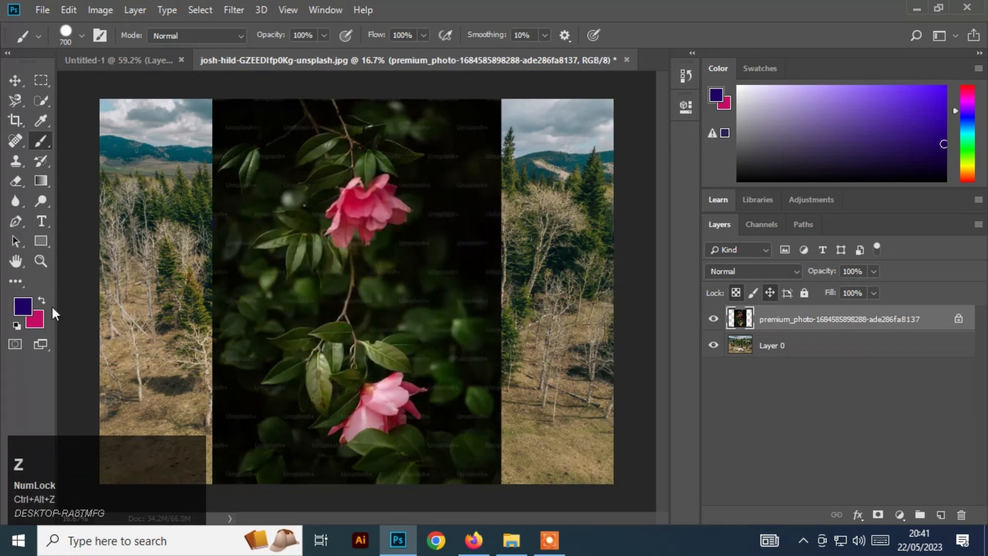
Swap the foreground and background colors, test magenta brush strokes across the transparency-locked flower layer, and undo them
{"action": "left_click", "coordinate": [41, 301]}
{"action": "left_click_drag", "start_coordinate": [247, 155], "coordinate": [489, 270]}
{"action": "left_click_drag", "start_coordinate": [487, 198], "coordinate": [314, 386]}
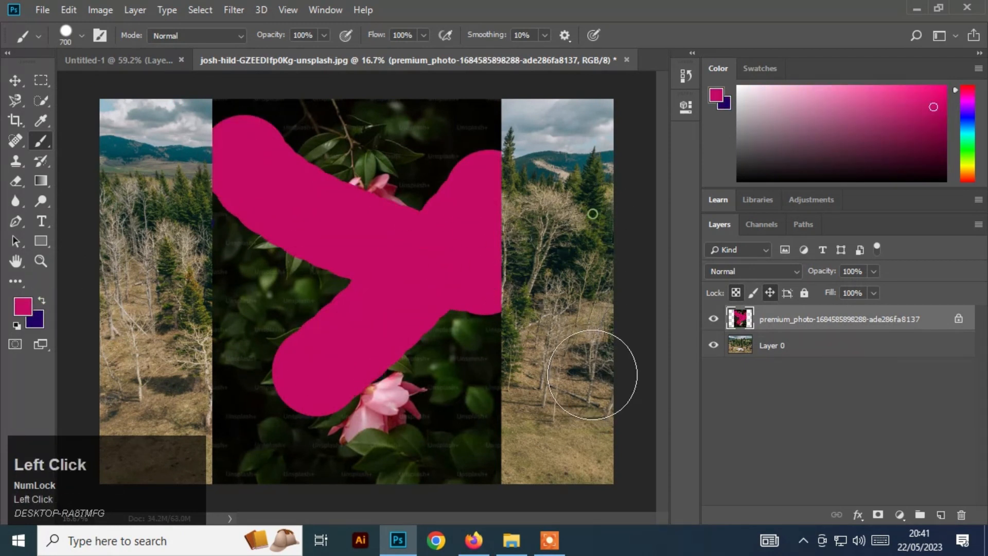
{"action": "left_click_drag", "start_coordinate": [193, 296], "coordinate": [335, 333]}
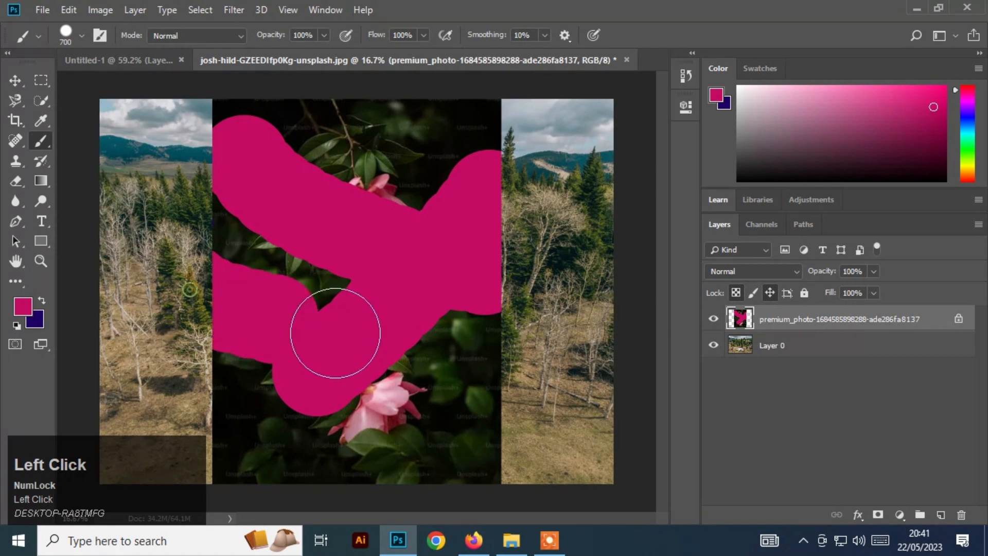
{"action": "key", "text": "ctrl+alt+z"}
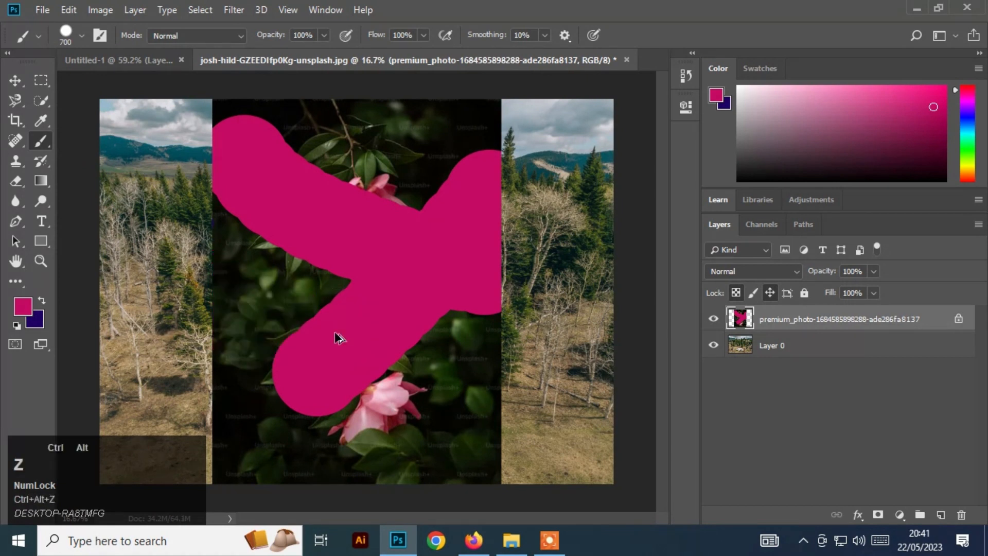
{"action": "key", "text": "ctrl+alt+z"}
{"action": "key", "text": "ctrl+alt+z"}
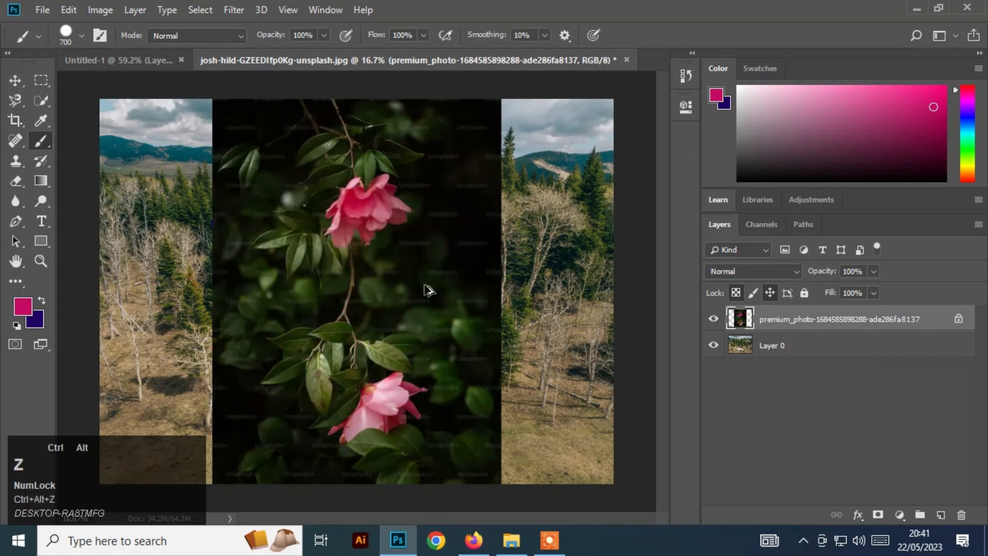
Replace the flower layer's transparency and position locks with Lock all, and try to paint on the fully locked layer
{"action": "left_click", "coordinate": [736, 293]}
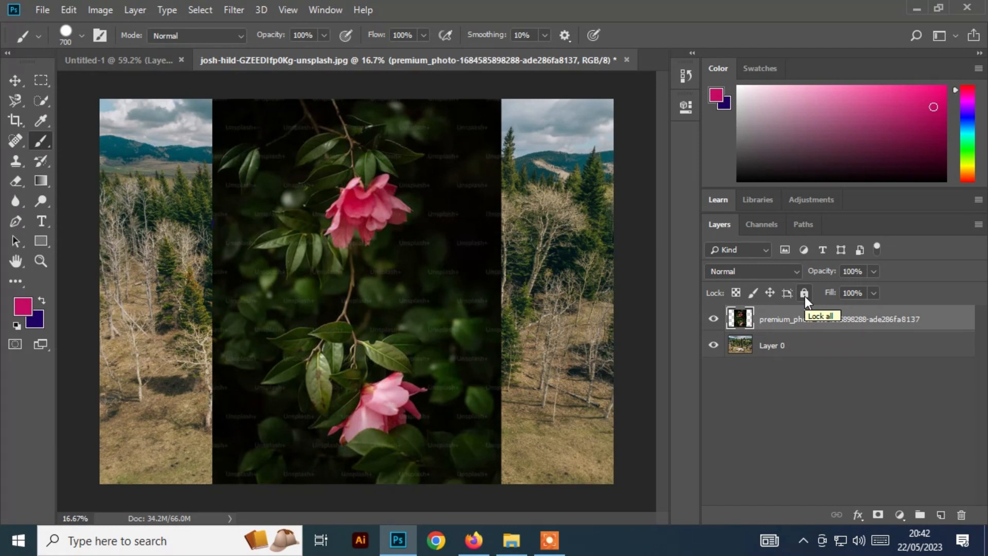
{"action": "left_click", "coordinate": [804, 293]}
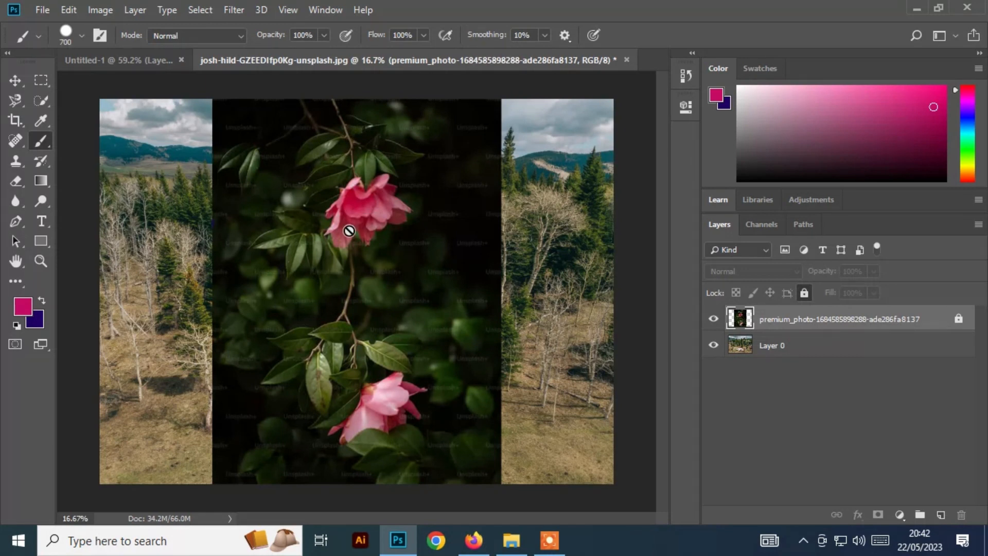
{"action": "left_click", "coordinate": [44, 140]}
{"action": "left_click", "coordinate": [369, 277]}
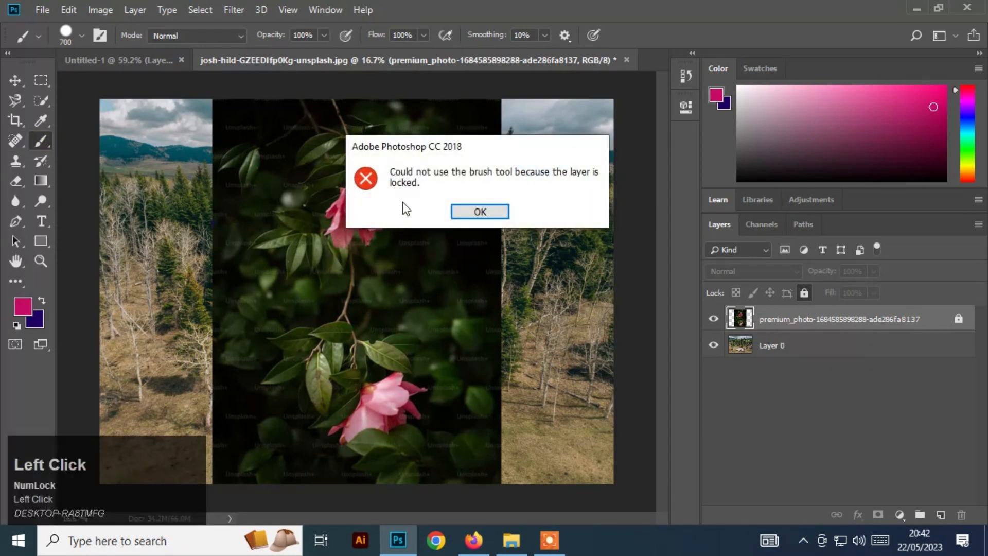
{"action": "left_click_drag", "start_coordinate": [487, 143], "coordinate": [456, 149]}
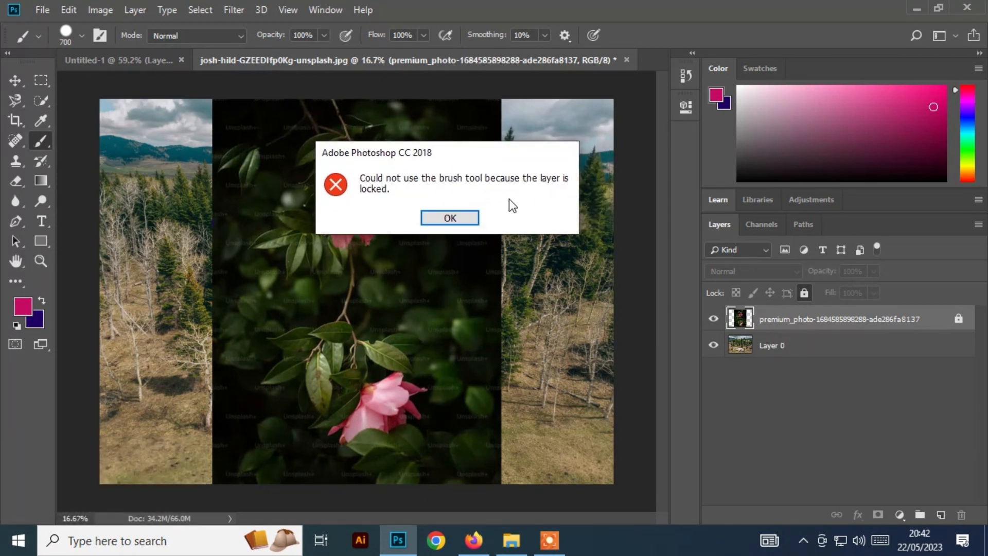
{"action": "left_click", "coordinate": [450, 219]}
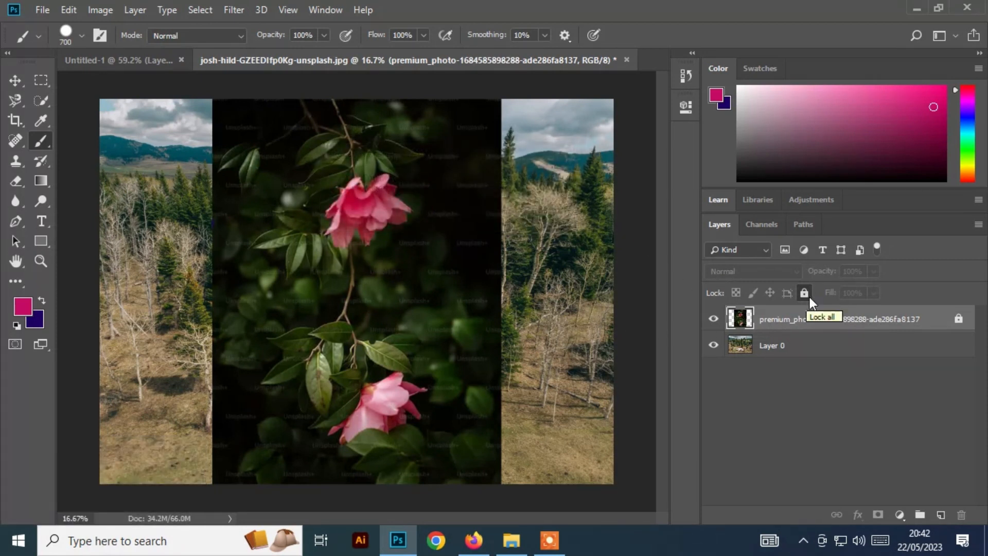
Unlock the flower layer completely and set its blend mode to Dissolve
{"action": "left_click", "coordinate": [959, 319]}
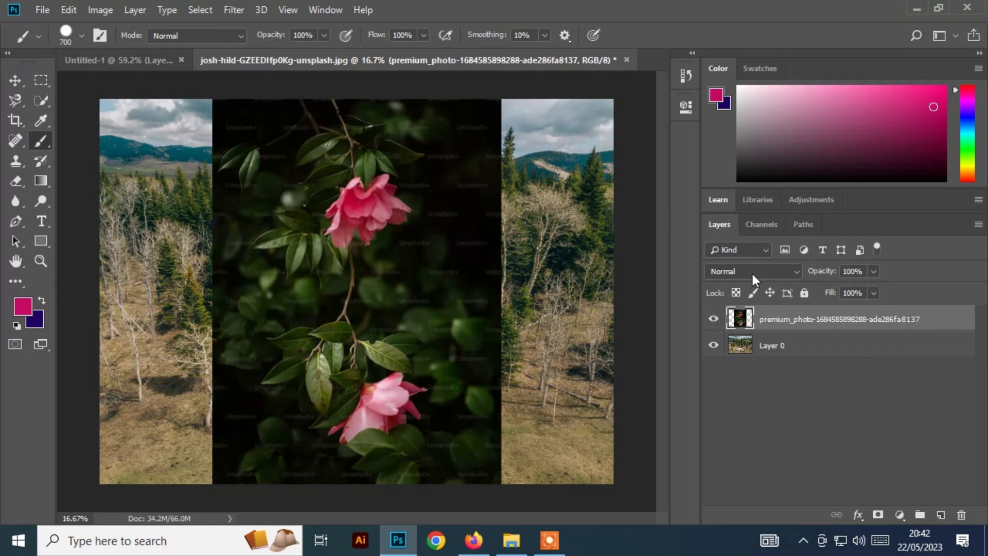
{"action": "left_click", "coordinate": [723, 273]}
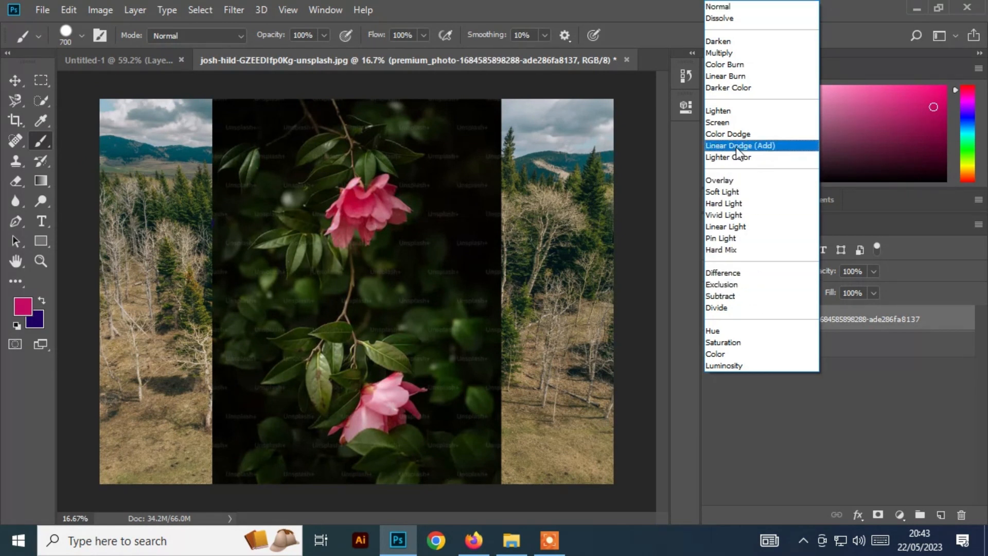
{"action": "left_click", "coordinate": [913, 422]}
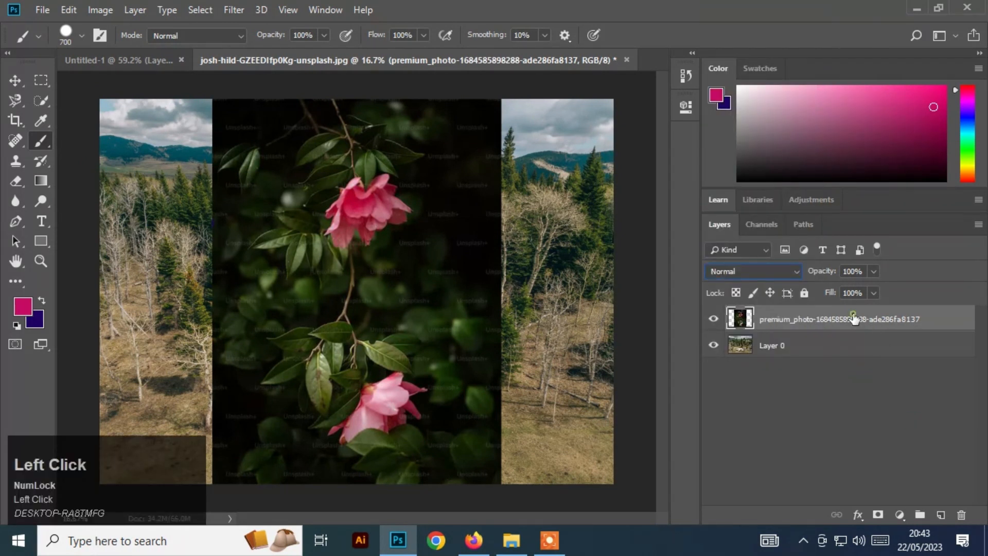
{"action": "left_click", "coordinate": [748, 266]}
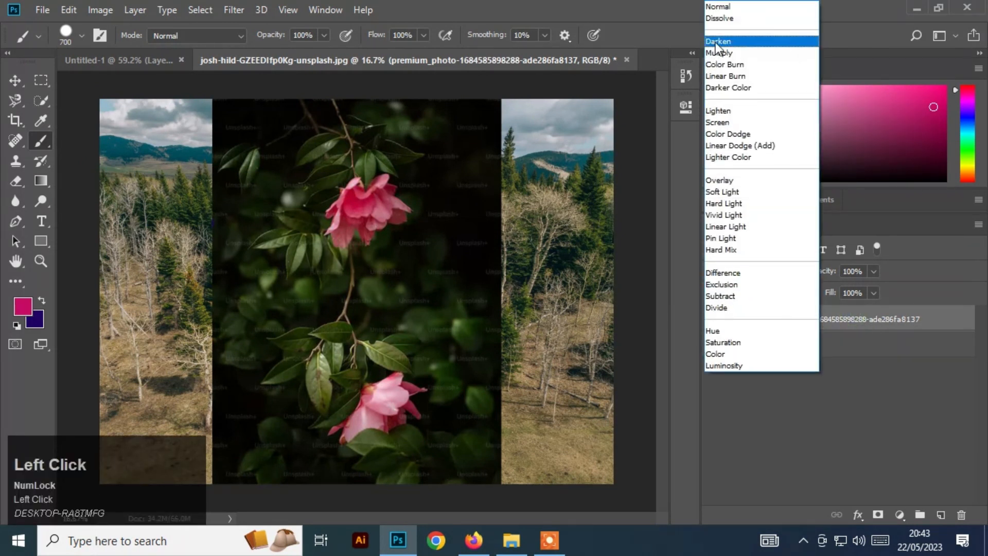
{"action": "left_click", "coordinate": [723, 18]}
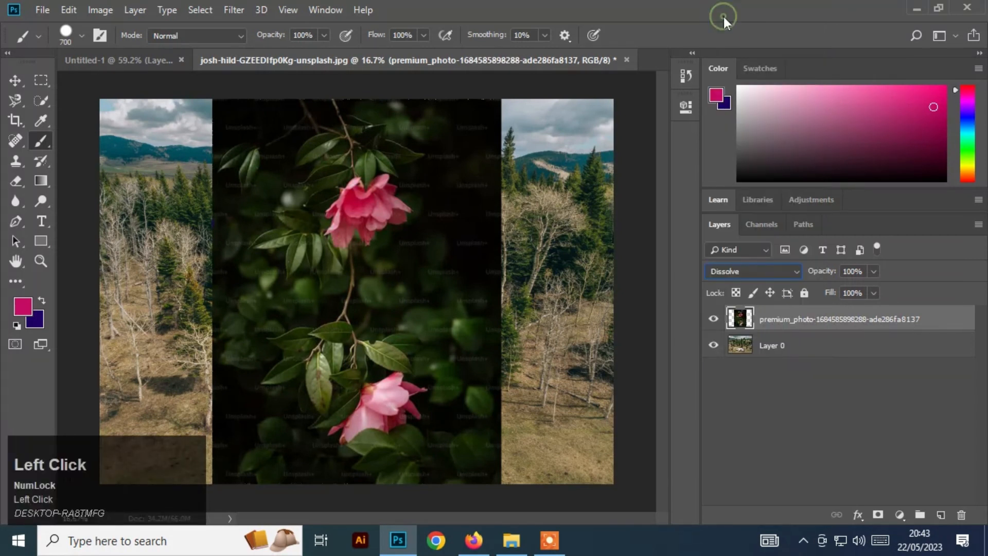
Set the flower layer's blend mode to Darken and examine the blended upper flower up close
{"action": "left_click", "coordinate": [742, 272]}
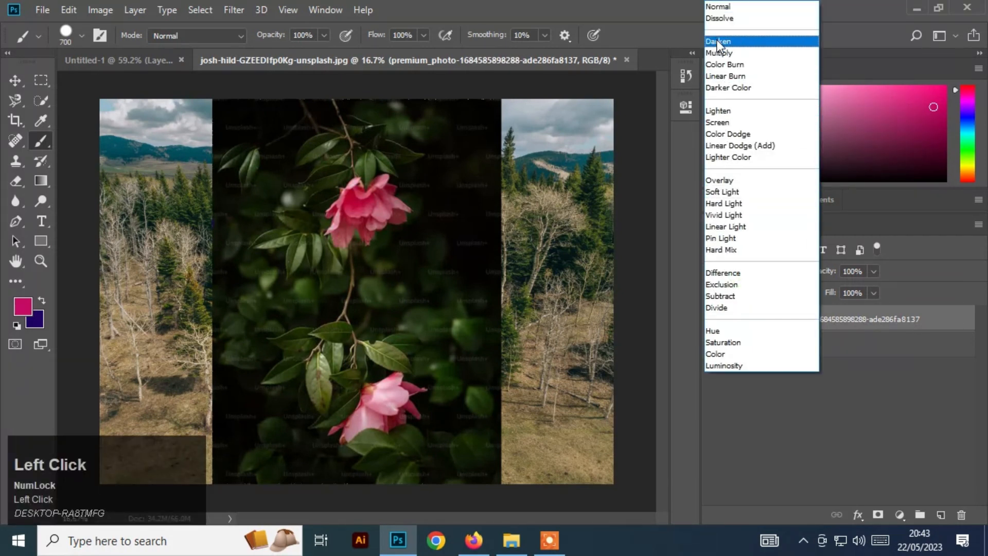
{"action": "left_click", "coordinate": [716, 38]}
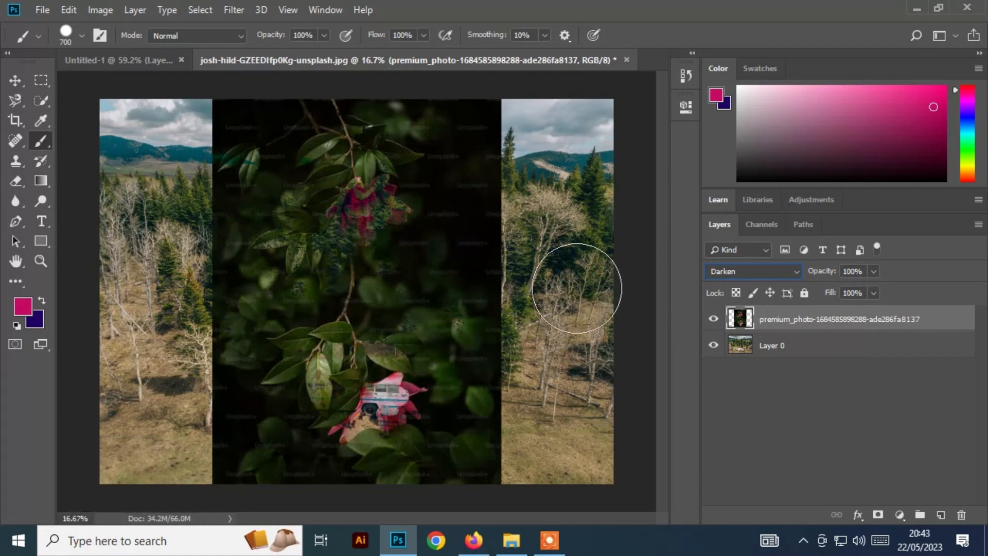
{"action": "key", "text": "z"}
{"action": "key", "text": "z"}
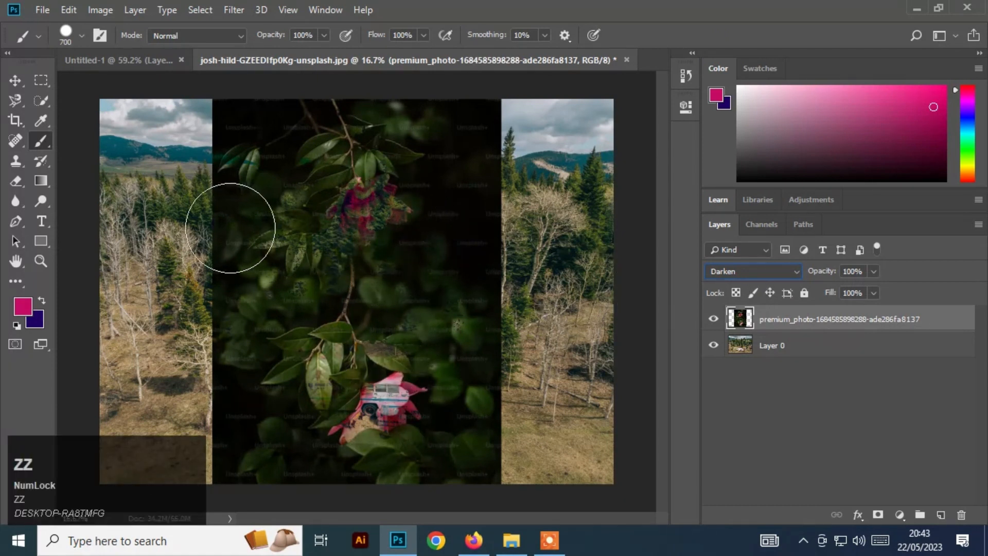
{"action": "left_click", "coordinate": [38, 263]}
{"action": "left_click_drag", "start_coordinate": [330, 186], "coordinate": [386, 258]}
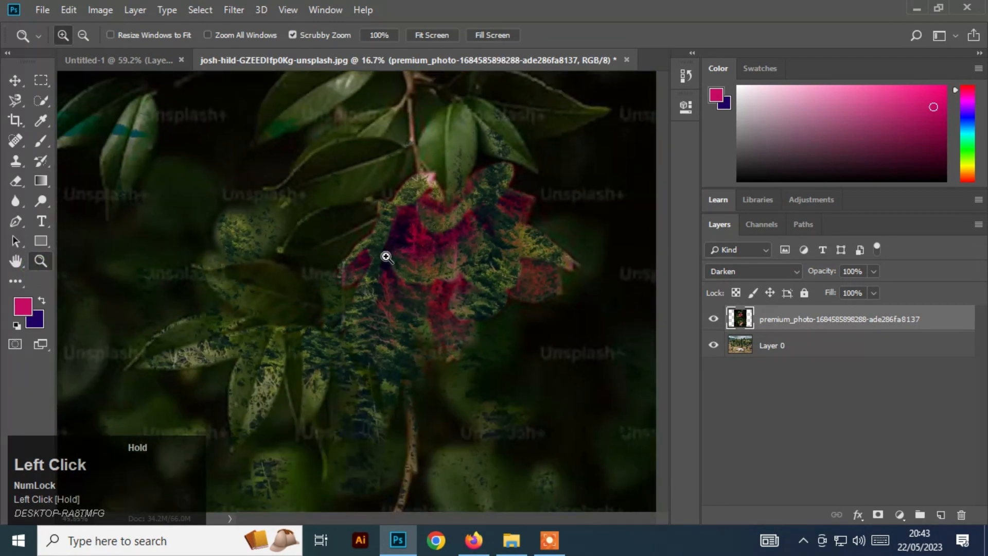
Try the Multiply blend mode on the flower layer, fit the image in the window, and switch the mode to Overlay
{"action": "left_click", "coordinate": [765, 270]}
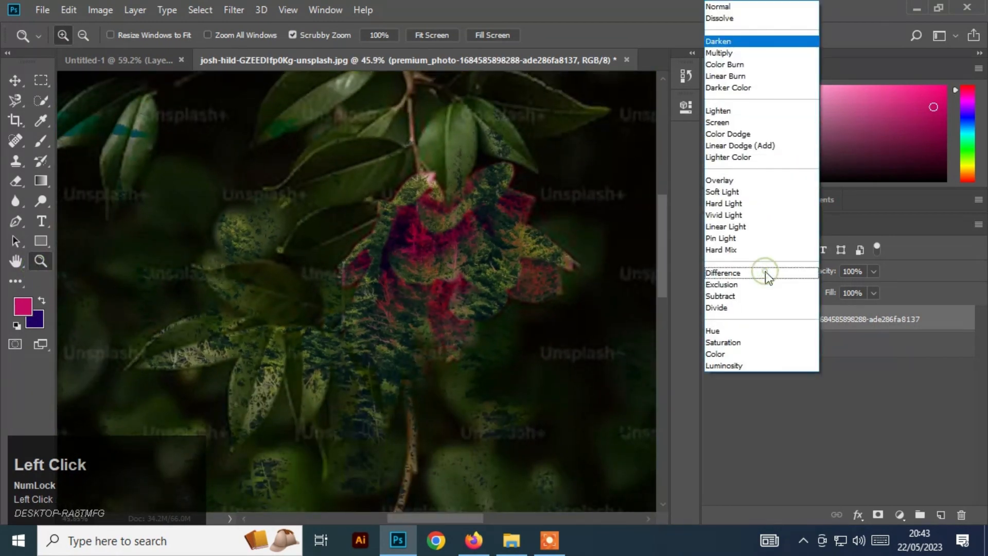
{"action": "left_click", "coordinate": [726, 53]}
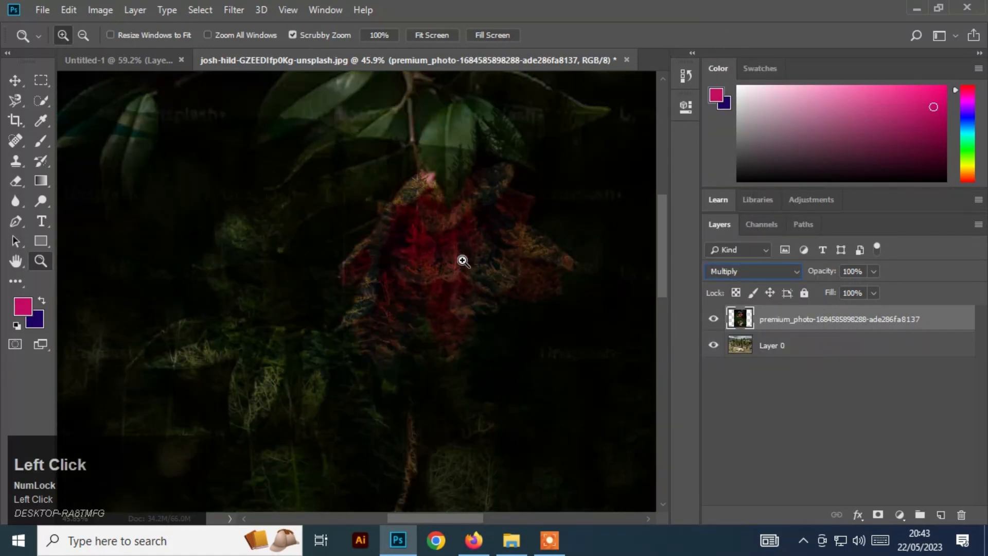
{"action": "key", "text": "ctrl+0"}
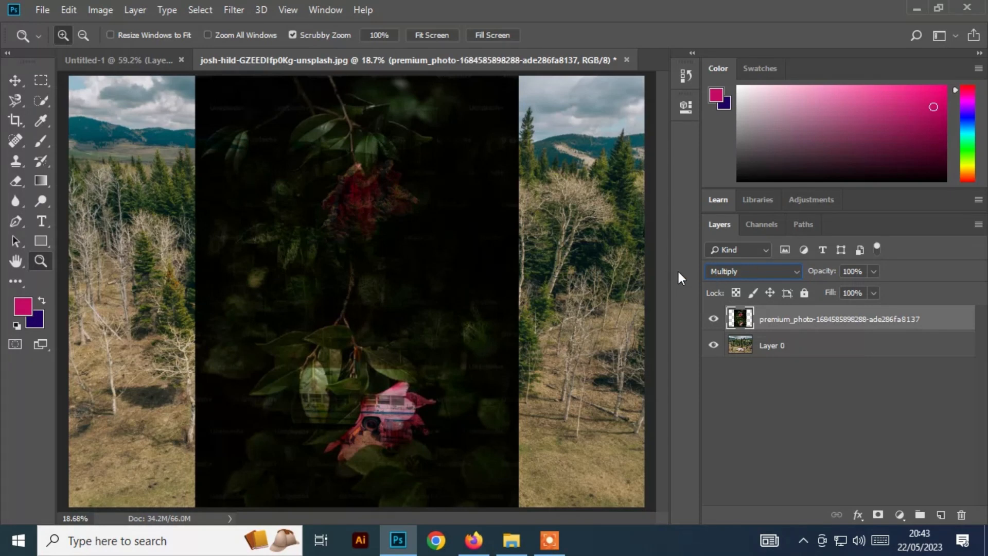
{"action": "left_click", "coordinate": [741, 272]}
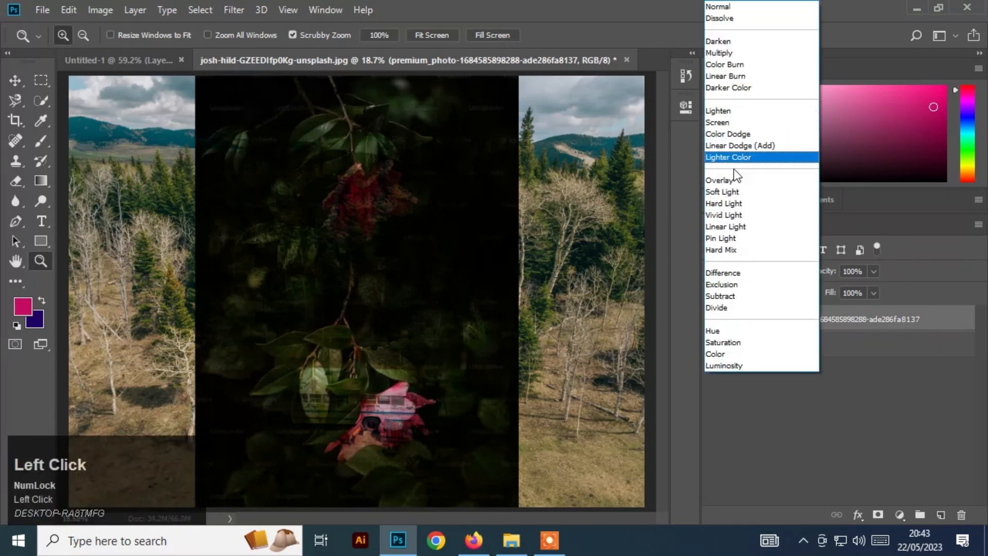
{"action": "left_click", "coordinate": [732, 180]}
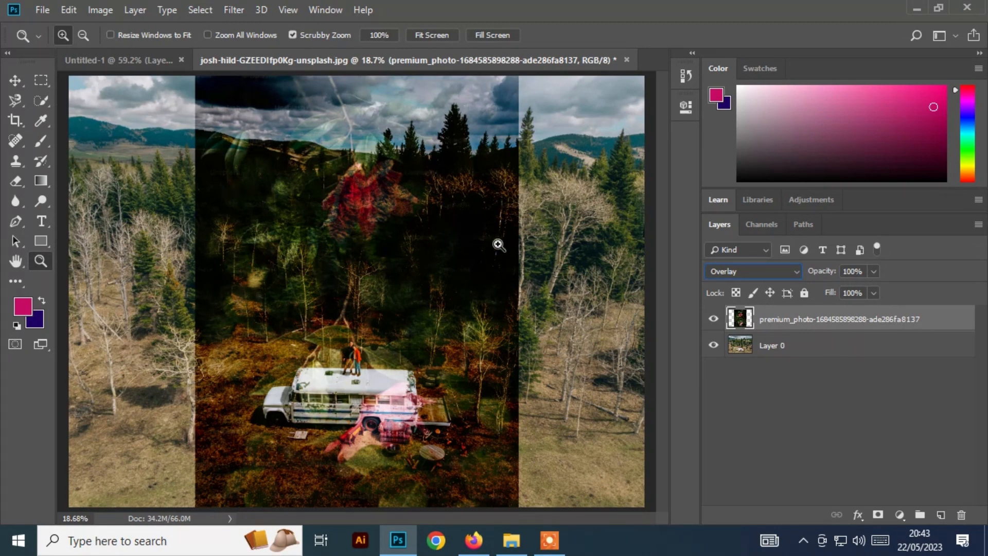
Preview the flower layer in Color blend mode at 100% opacity, and set its blend mode to Luminosity
{"action": "left_click", "coordinate": [761, 271]}
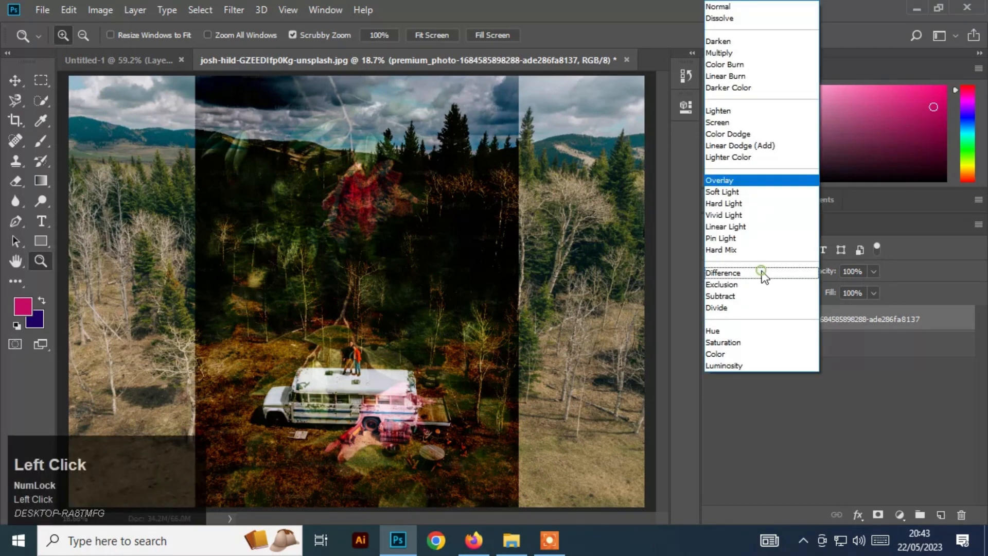
{"action": "left_click", "coordinate": [724, 355]}
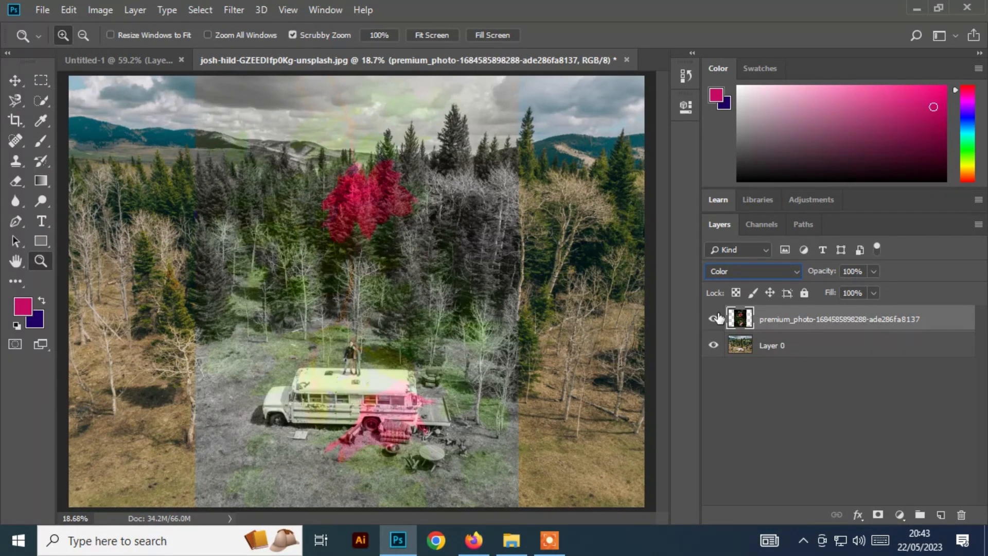
{"action": "left_click", "coordinate": [874, 270]}
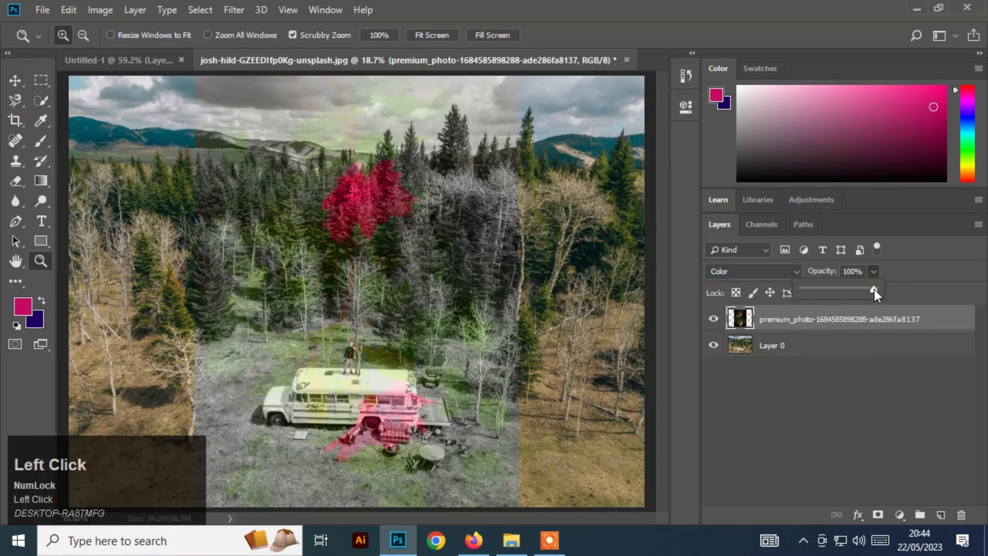
{"action": "mouse_move", "coordinate": [875, 290]}
{"action": "left_mouse_down"}
{"action": "mouse_move", "coordinate": [827, 289]}
{"action": "mouse_move", "coordinate": [881, 289]}
{"action": "left_mouse_up"}
{"action": "left_click", "coordinate": [776, 272]}
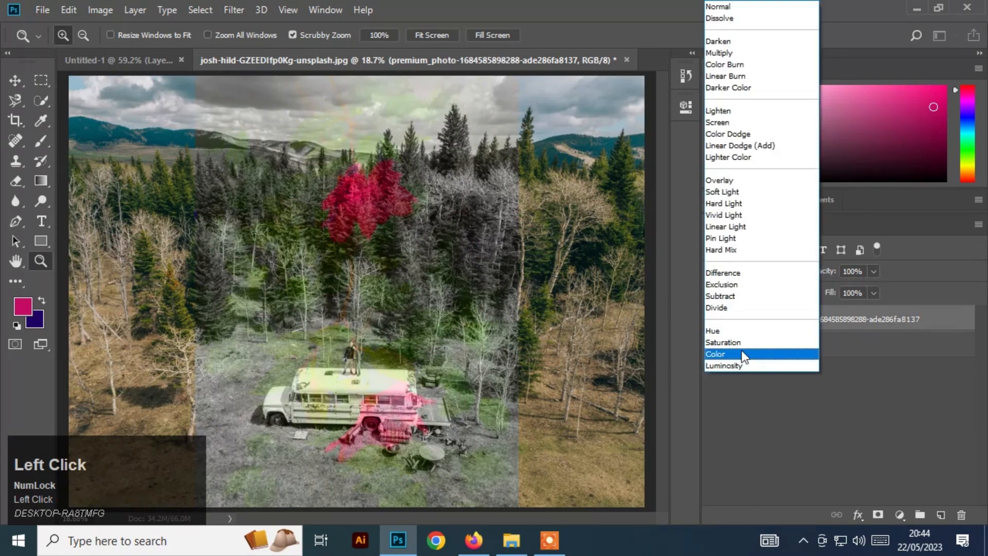
{"action": "left_click", "coordinate": [739, 365]}
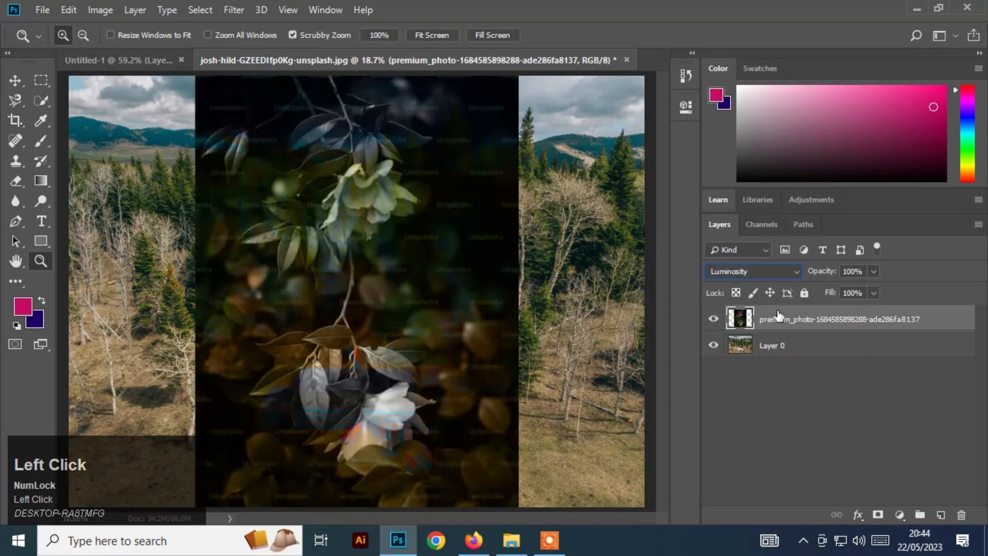
Reset the flower layer's blend mode to Normal, and try Overlay followed by Soft Light for comparison
{"action": "left_click", "coordinate": [752, 270]}
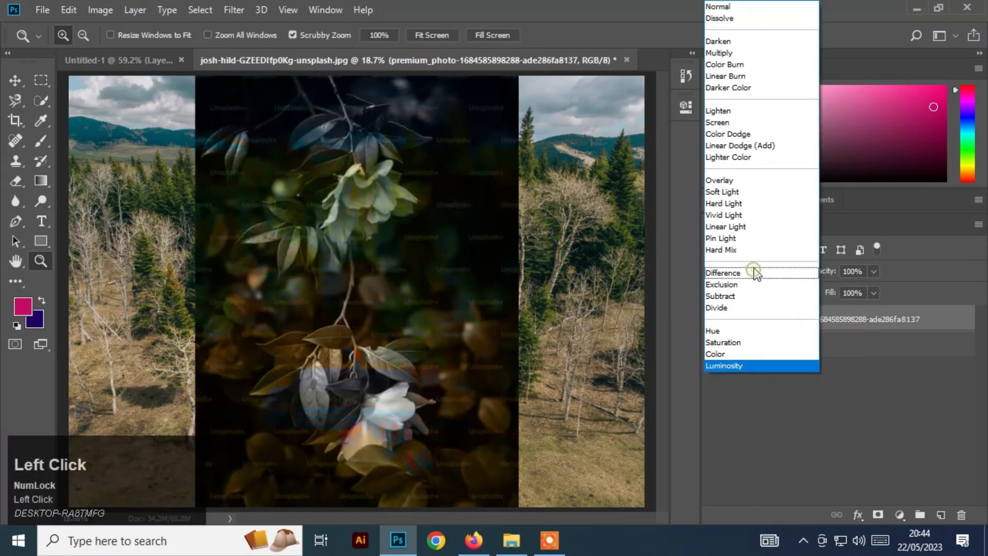
{"action": "left_click", "coordinate": [733, 7]}
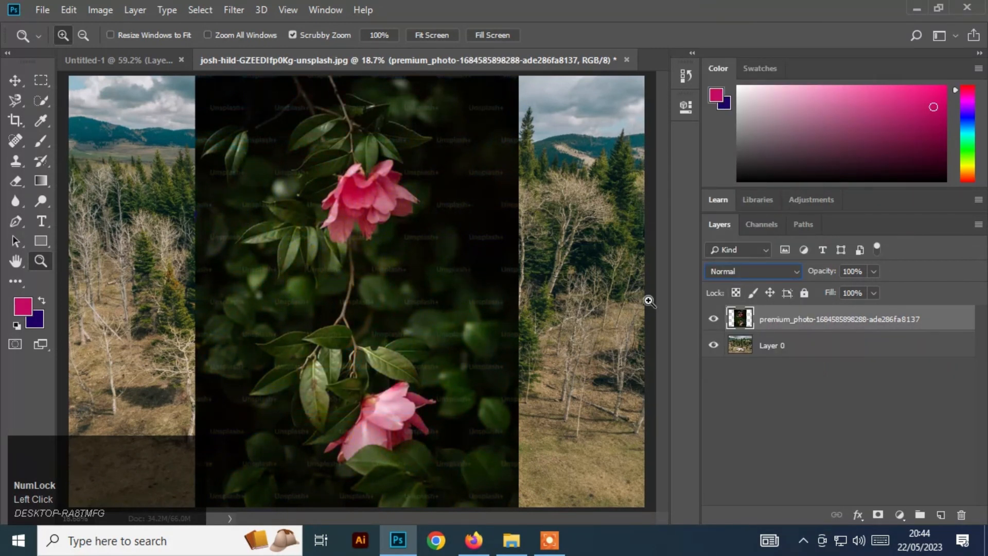
{"action": "left_click", "coordinate": [757, 271]}
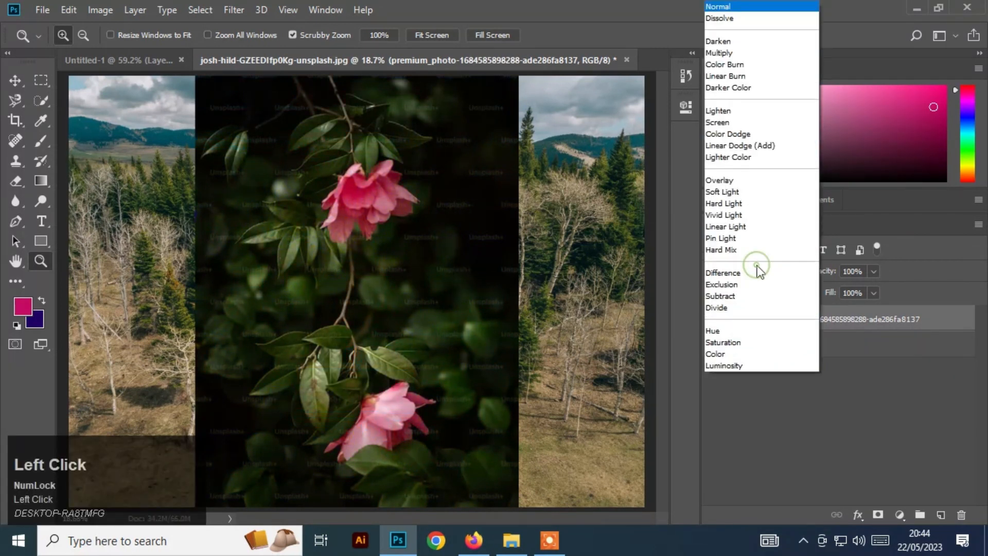
{"action": "left_click", "coordinate": [715, 182]}
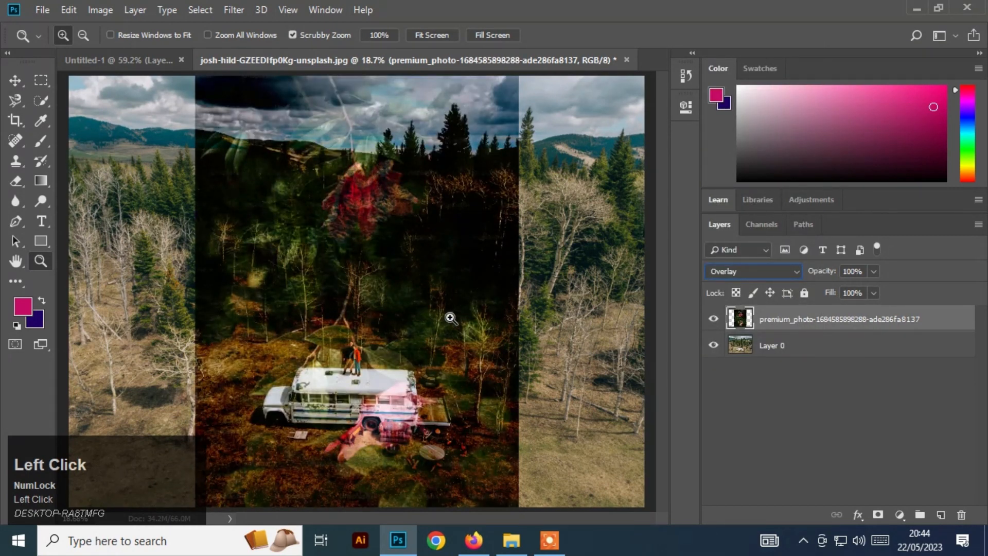
{"action": "left_click", "coordinate": [770, 275]}
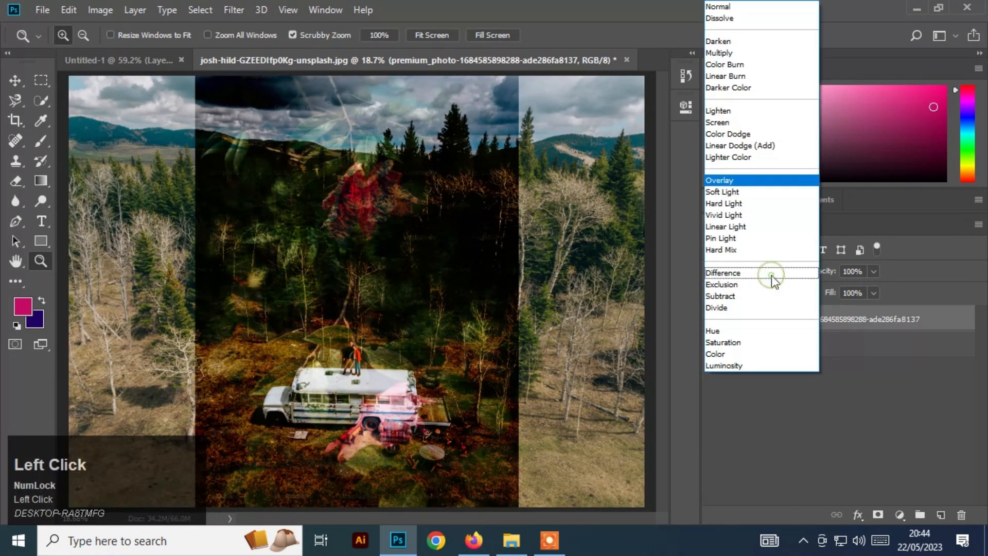
{"action": "left_click", "coordinate": [747, 196]}
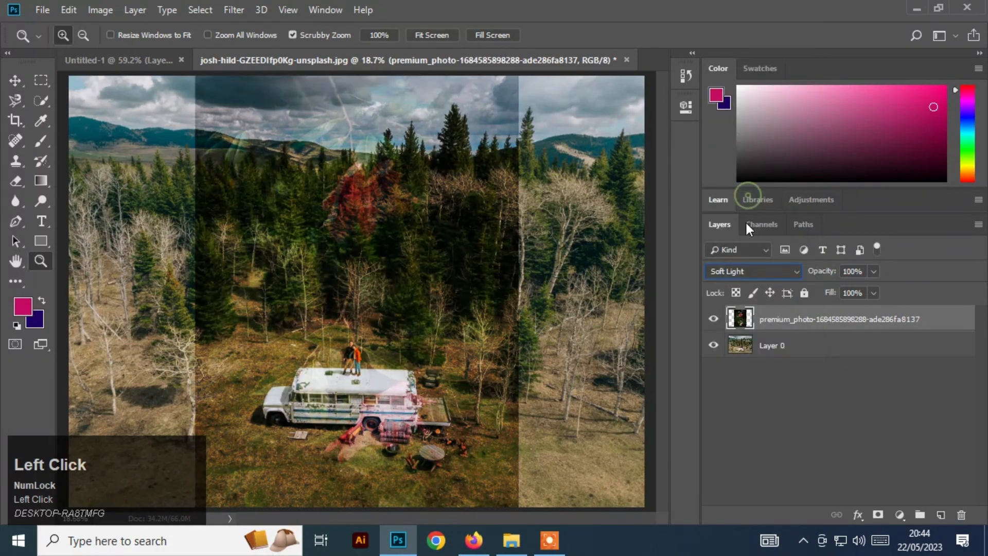
Preview the flower layer in the Screen and Multiply blend modes, and return it to Normal
{"action": "left_click", "coordinate": [746, 271]}
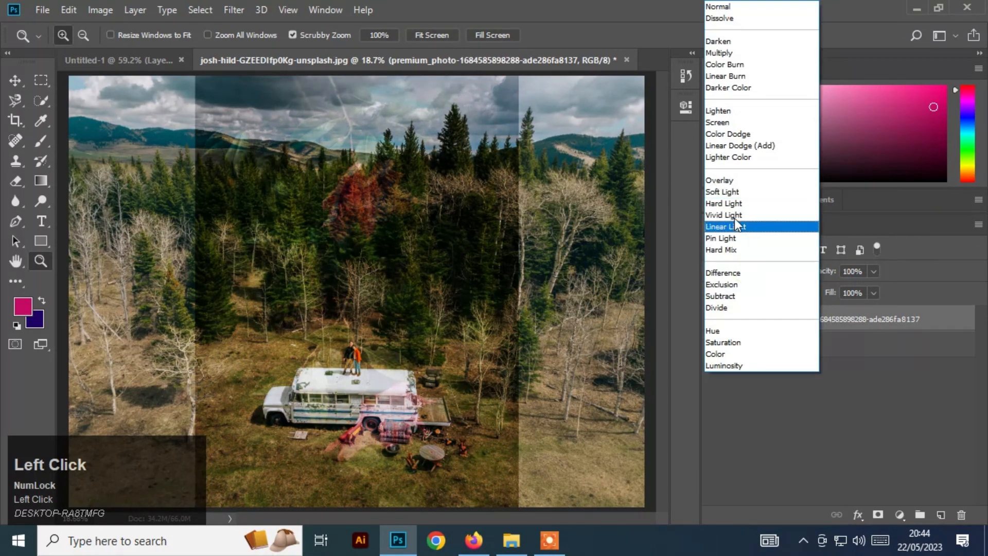
{"action": "left_click", "coordinate": [727, 121]}
{"action": "left_click", "coordinate": [743, 272]}
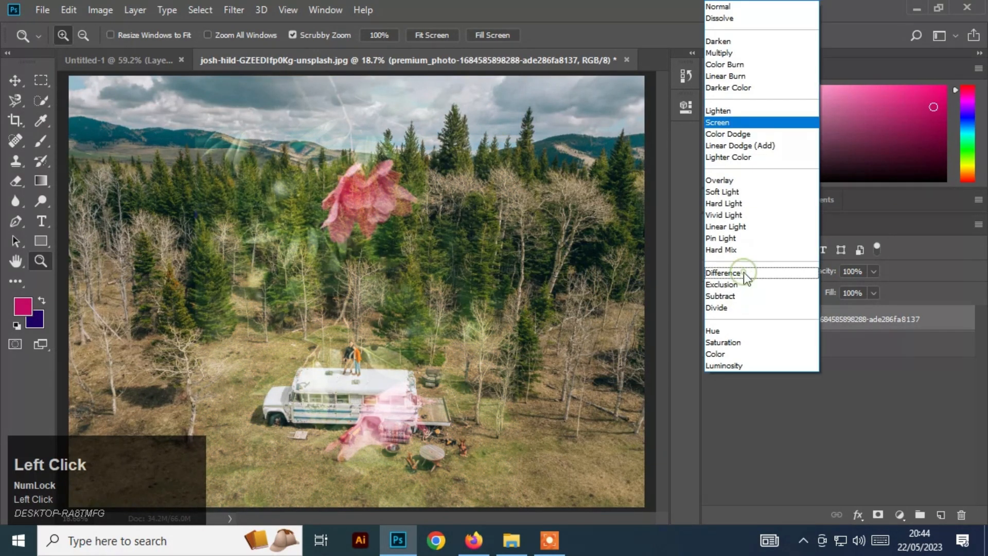
{"action": "left_click", "coordinate": [732, 52]}
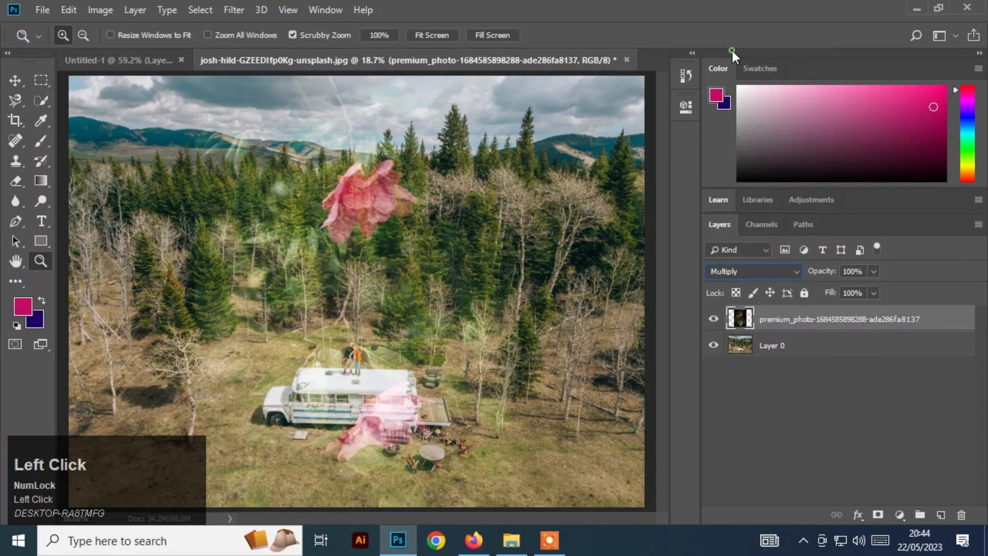
{"action": "left_click", "coordinate": [751, 272]}
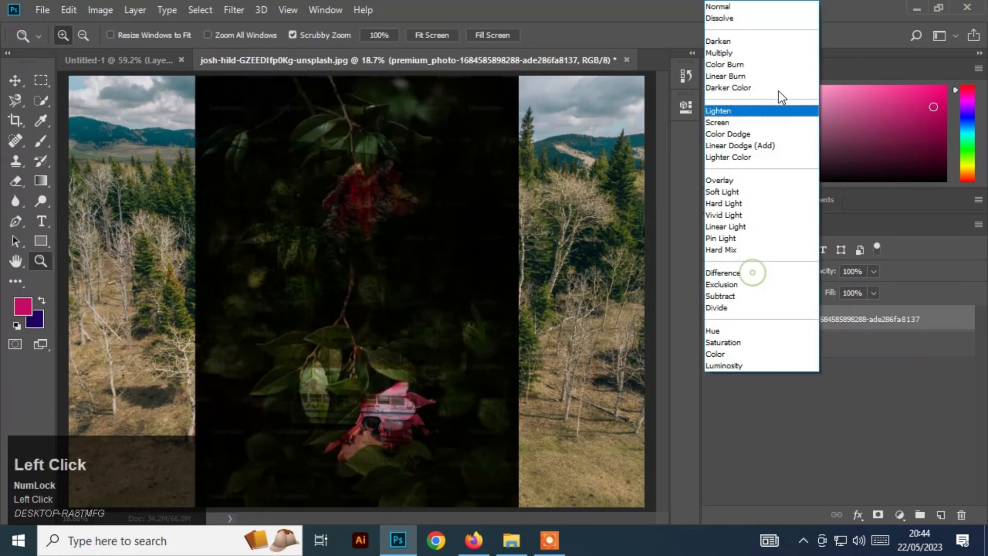
{"action": "left_click", "coordinate": [732, 9]}
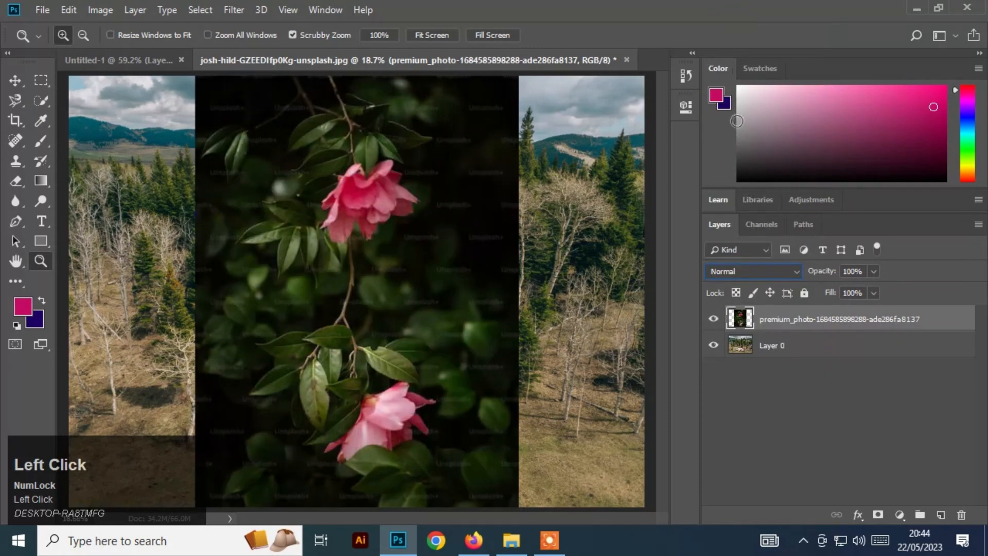
Try Multiply on the flower layer once more, and restore its Normal blend mode
{"action": "left_click", "coordinate": [745, 271]}
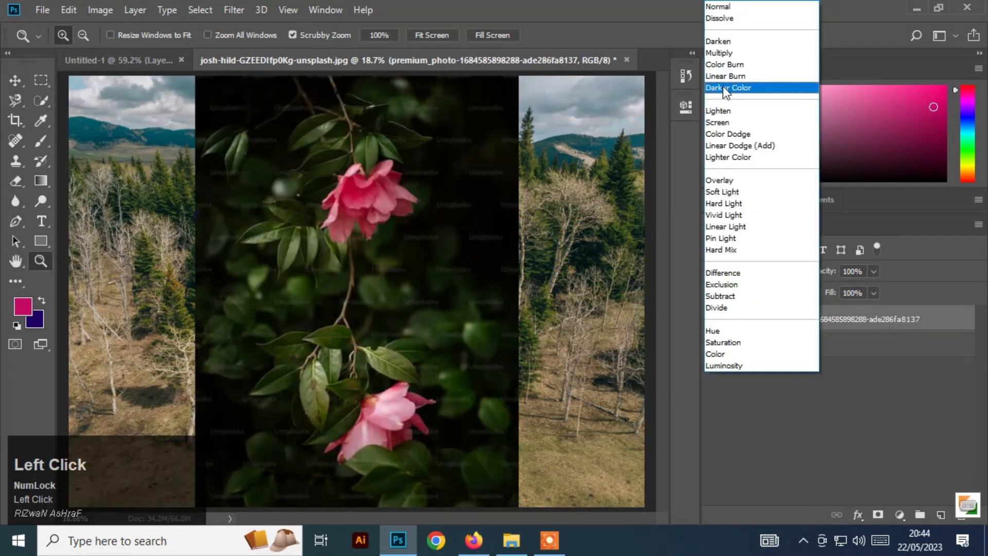
{"action": "left_click", "coordinate": [733, 53]}
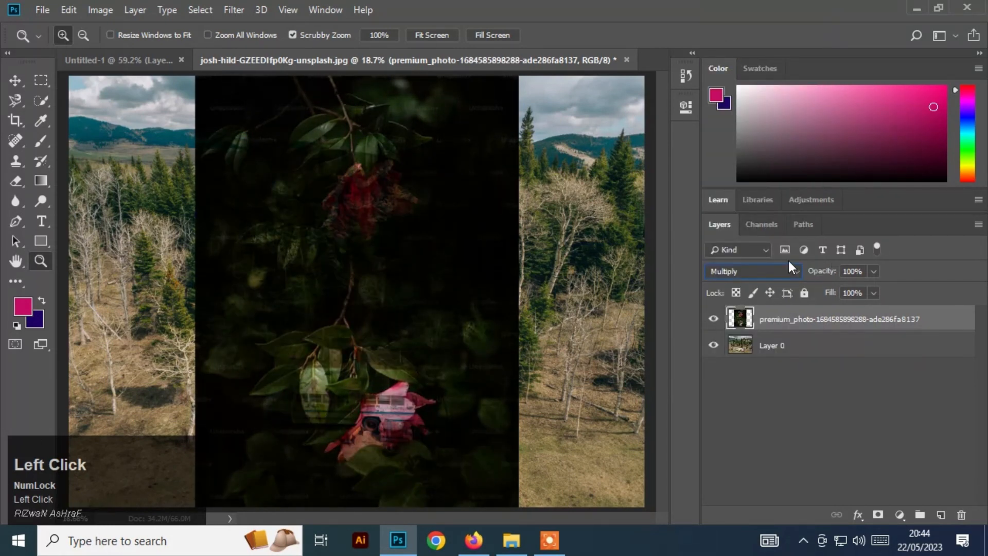
{"action": "left_click", "coordinate": [772, 271]}
{"action": "left_click", "coordinate": [721, 7]}
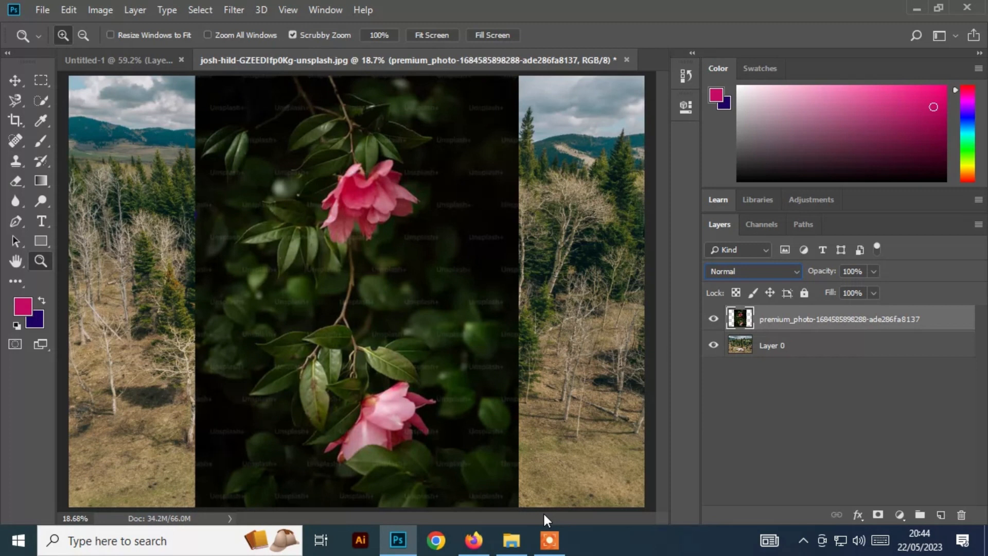
{"action": "left_click", "coordinate": [555, 544]}
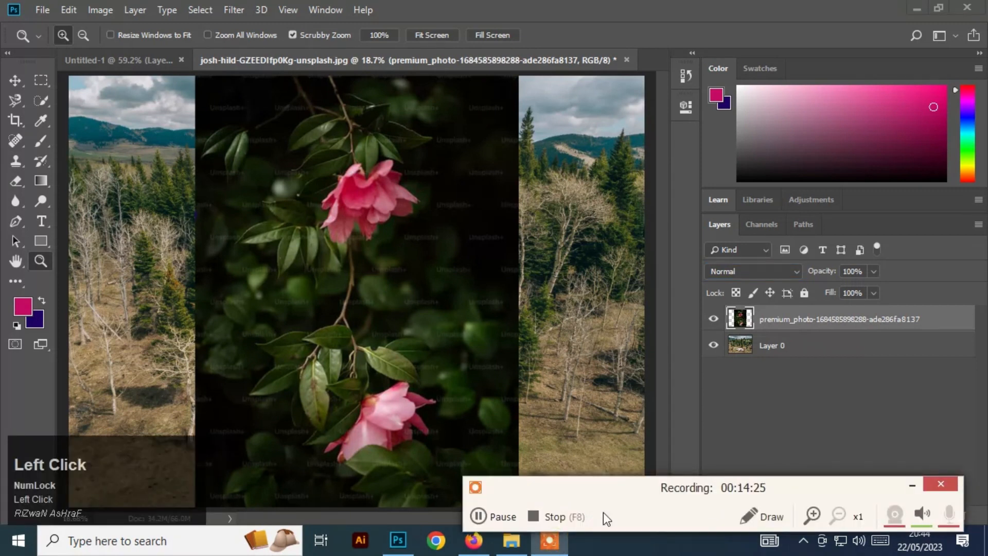
{"action": "left_click", "coordinate": [552, 518]}
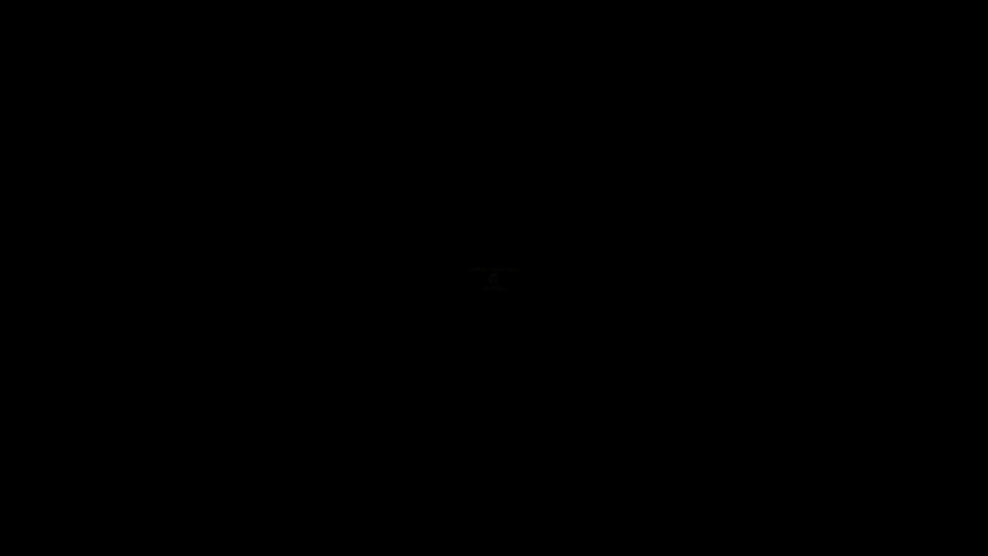